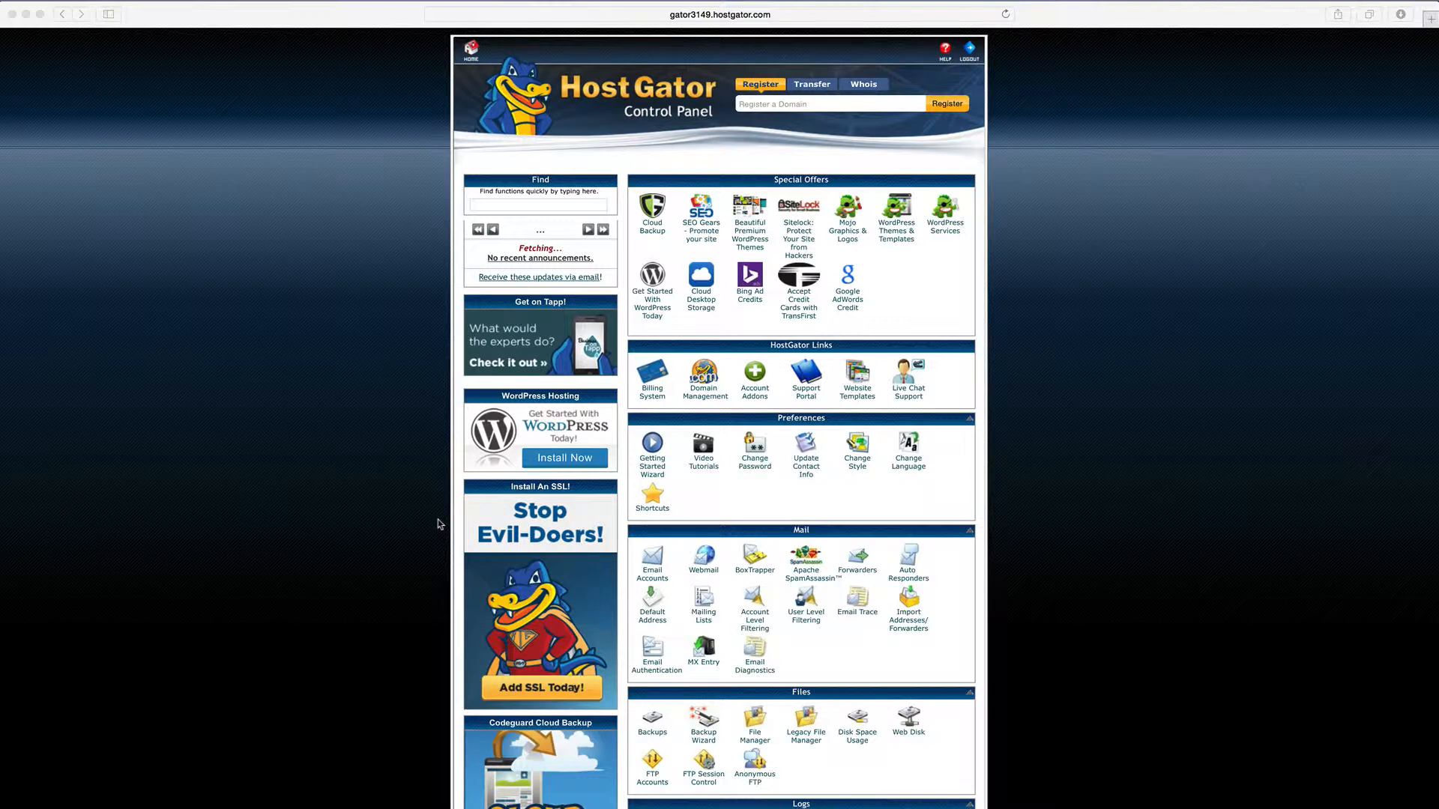
Scroll down to the Domains section and go to the Addon Domains page
scroll(644, 555, down, 6)
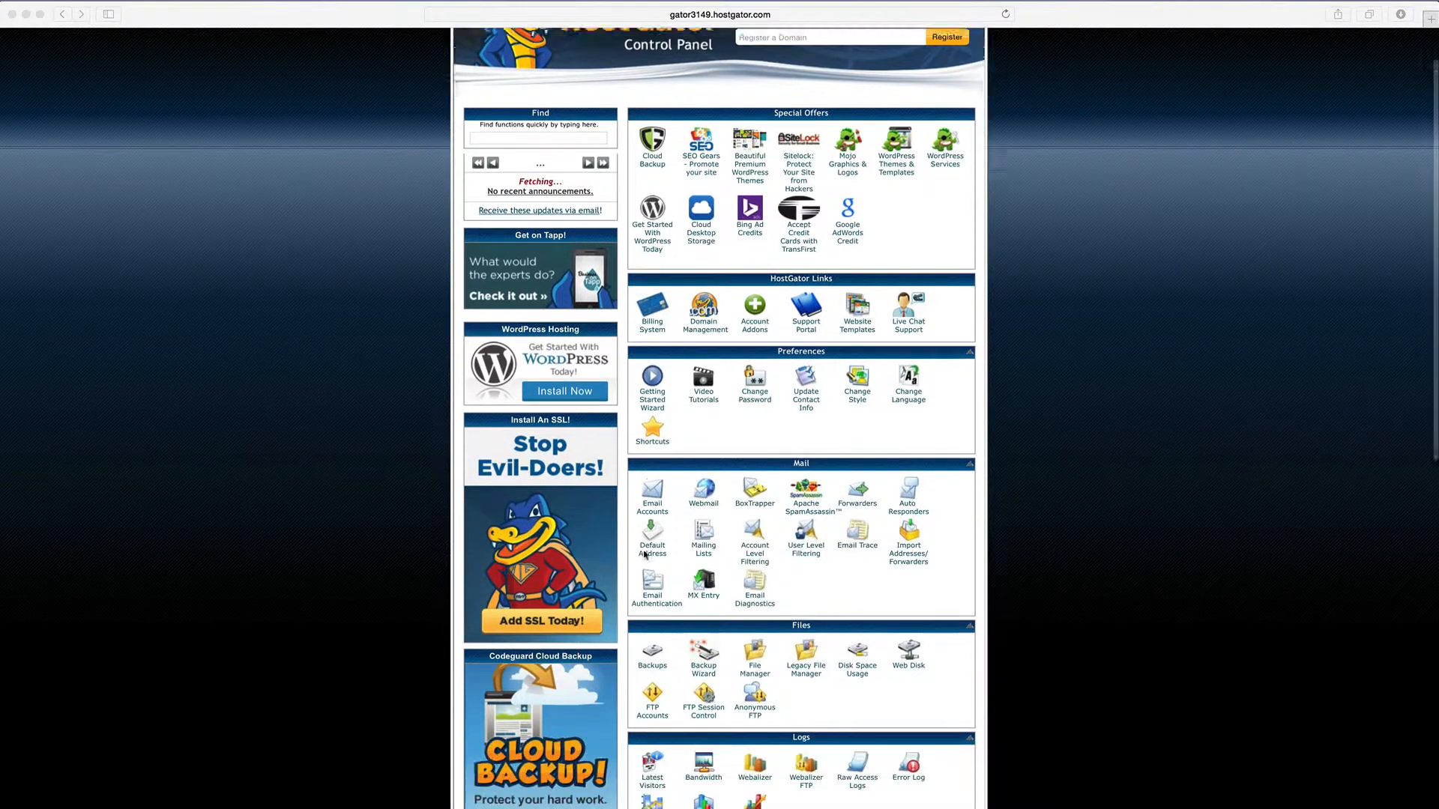
scroll(709, 764, down, 2)
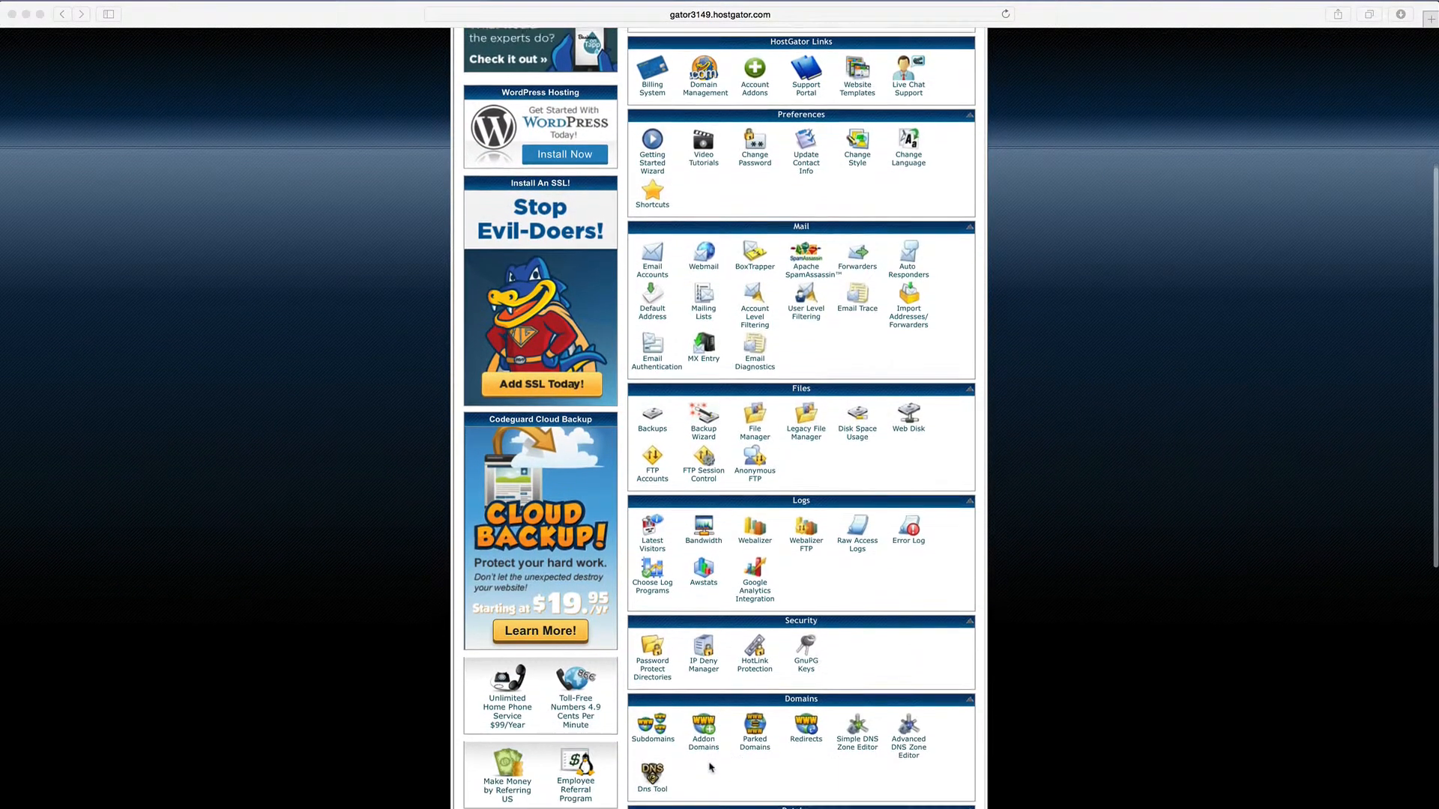
click(704, 742)
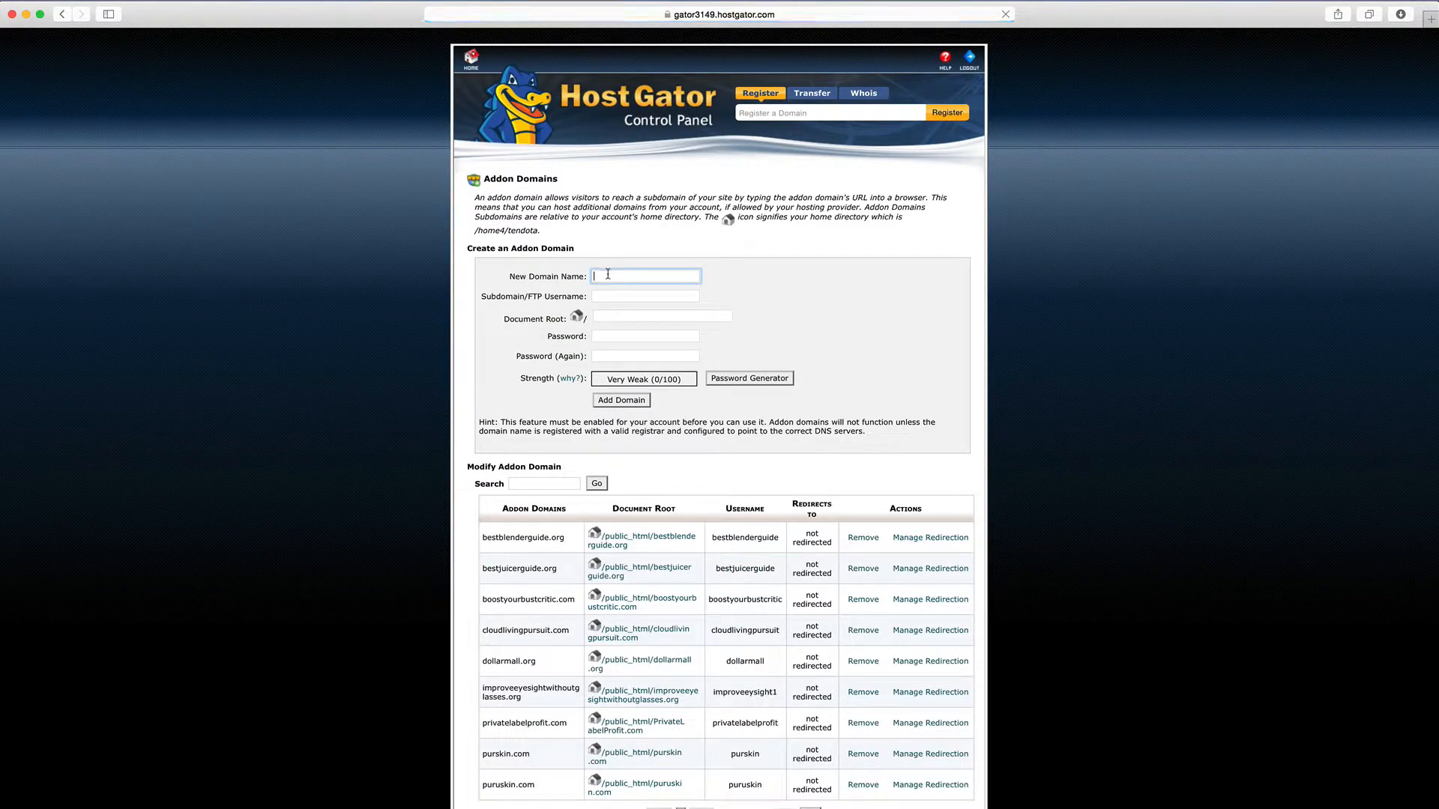
Enter DollarMall.org as the new addon domain and fill in both password fields
text(DollarMall)
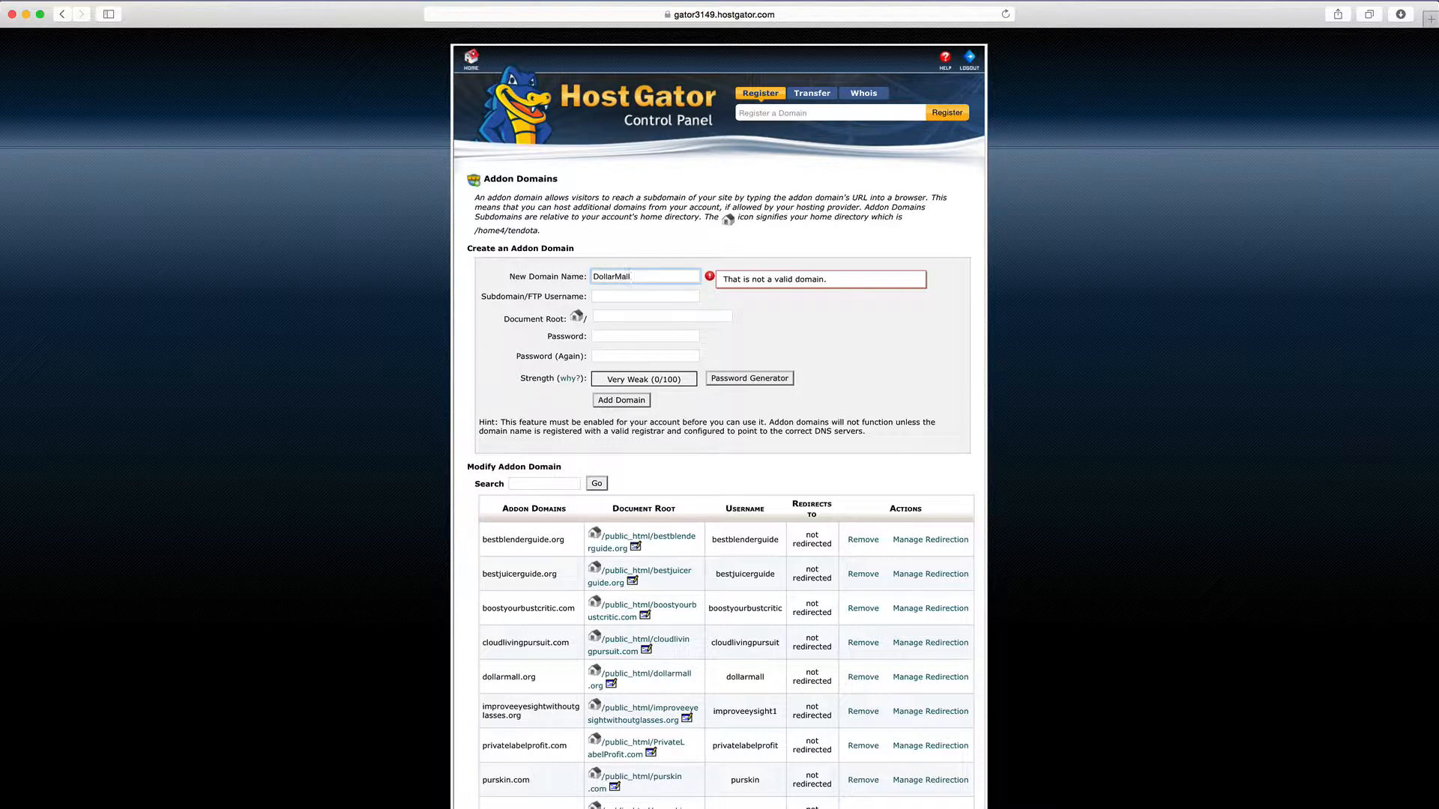
text(.org)
key(Tab)
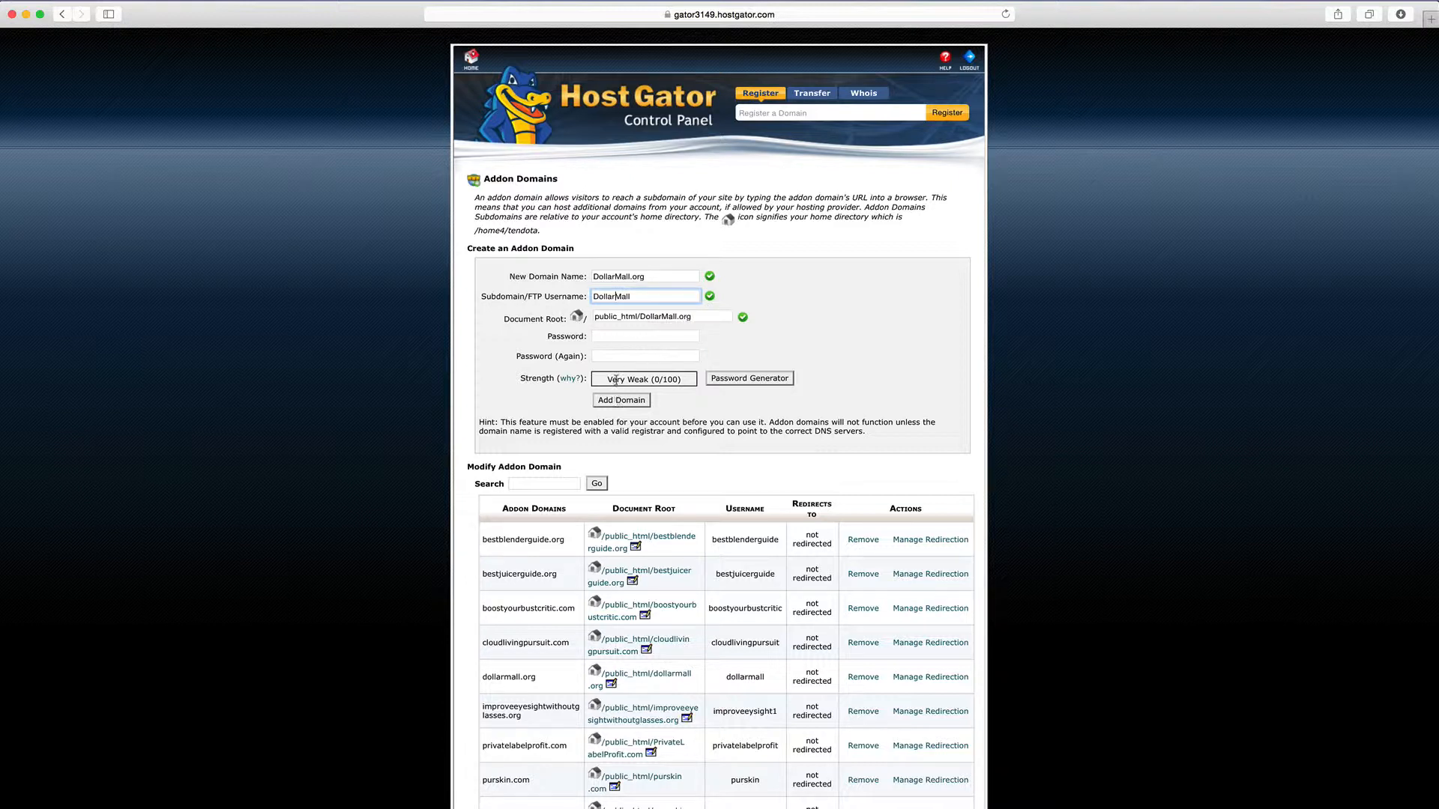
click(618, 334)
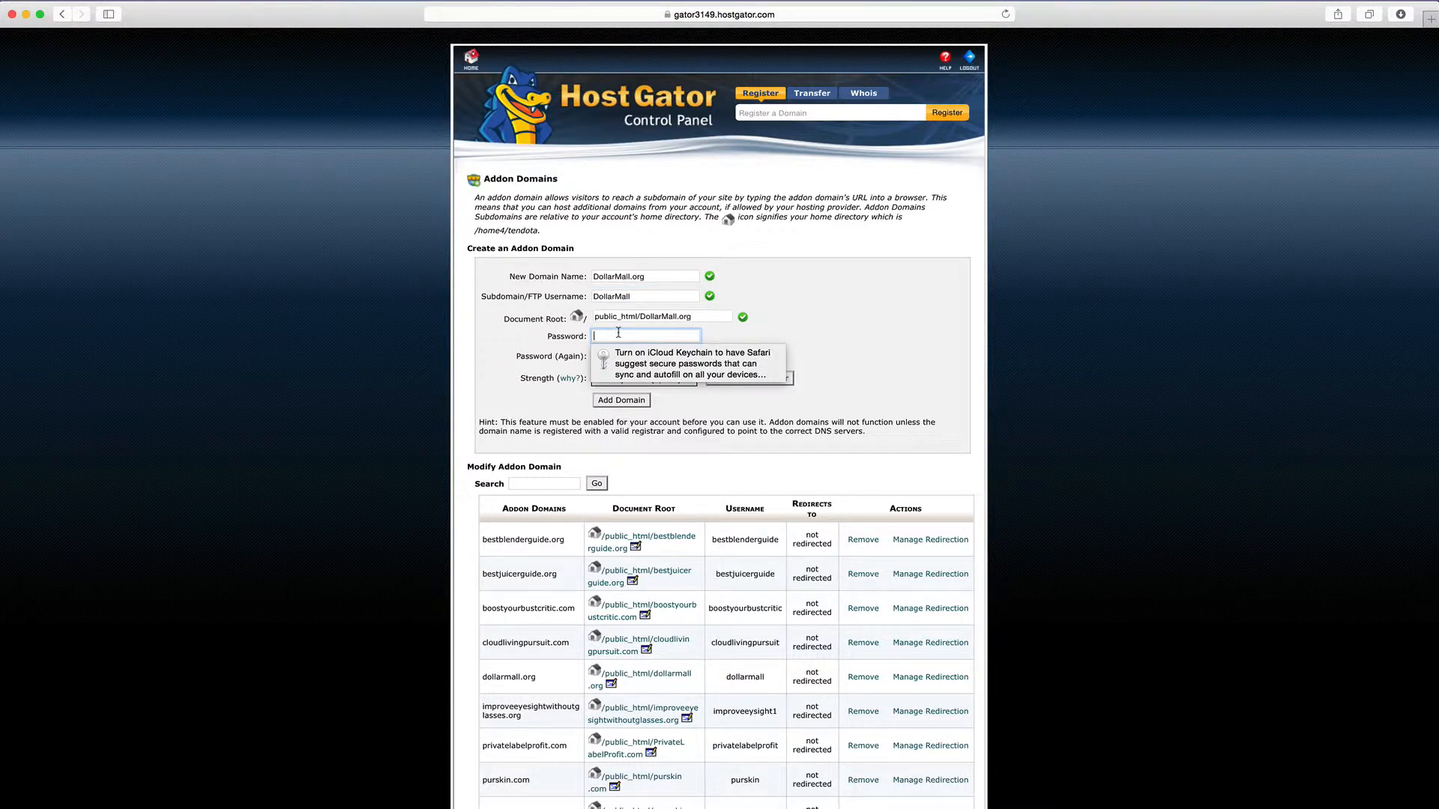
text(*********)
key(Tab)
text(***)
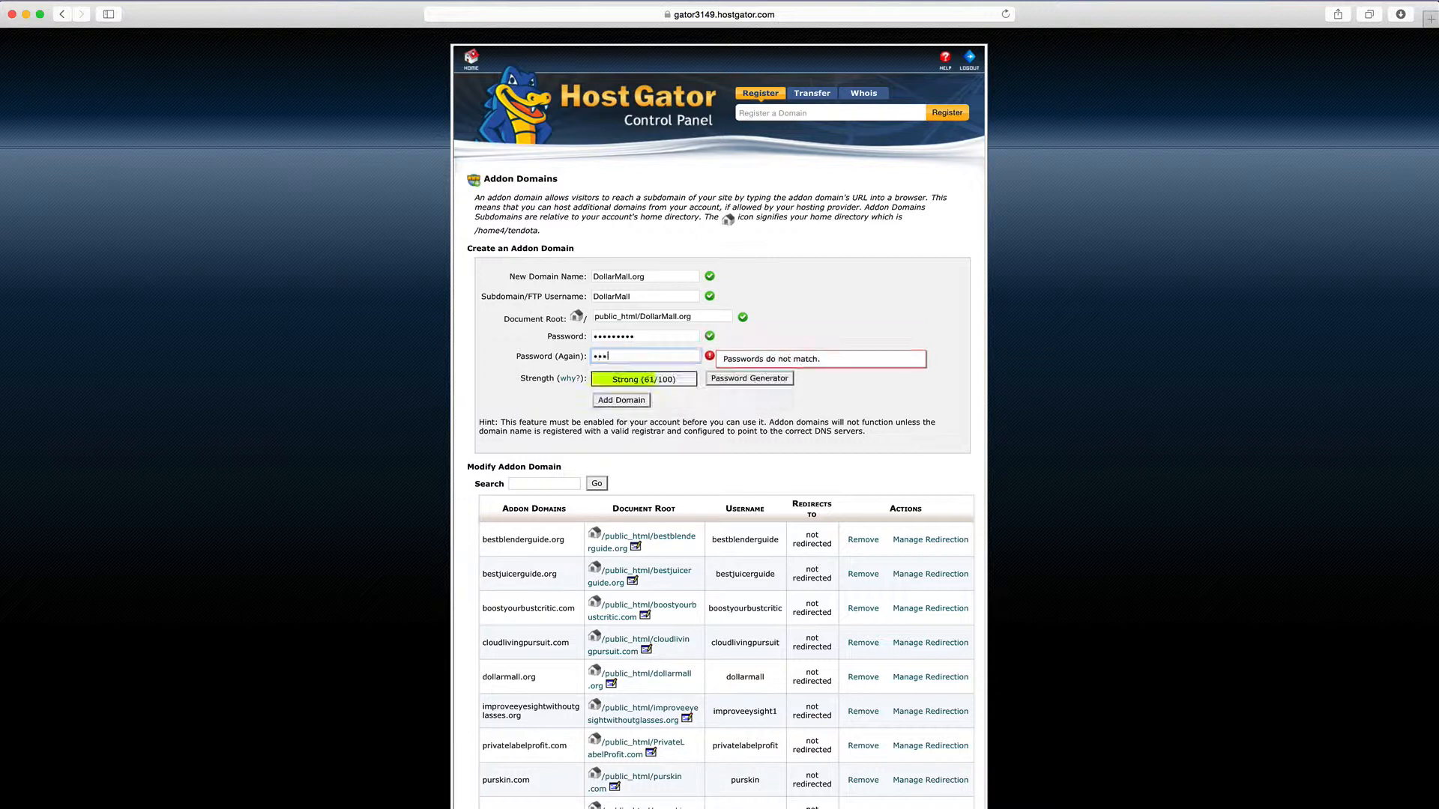
text(******)
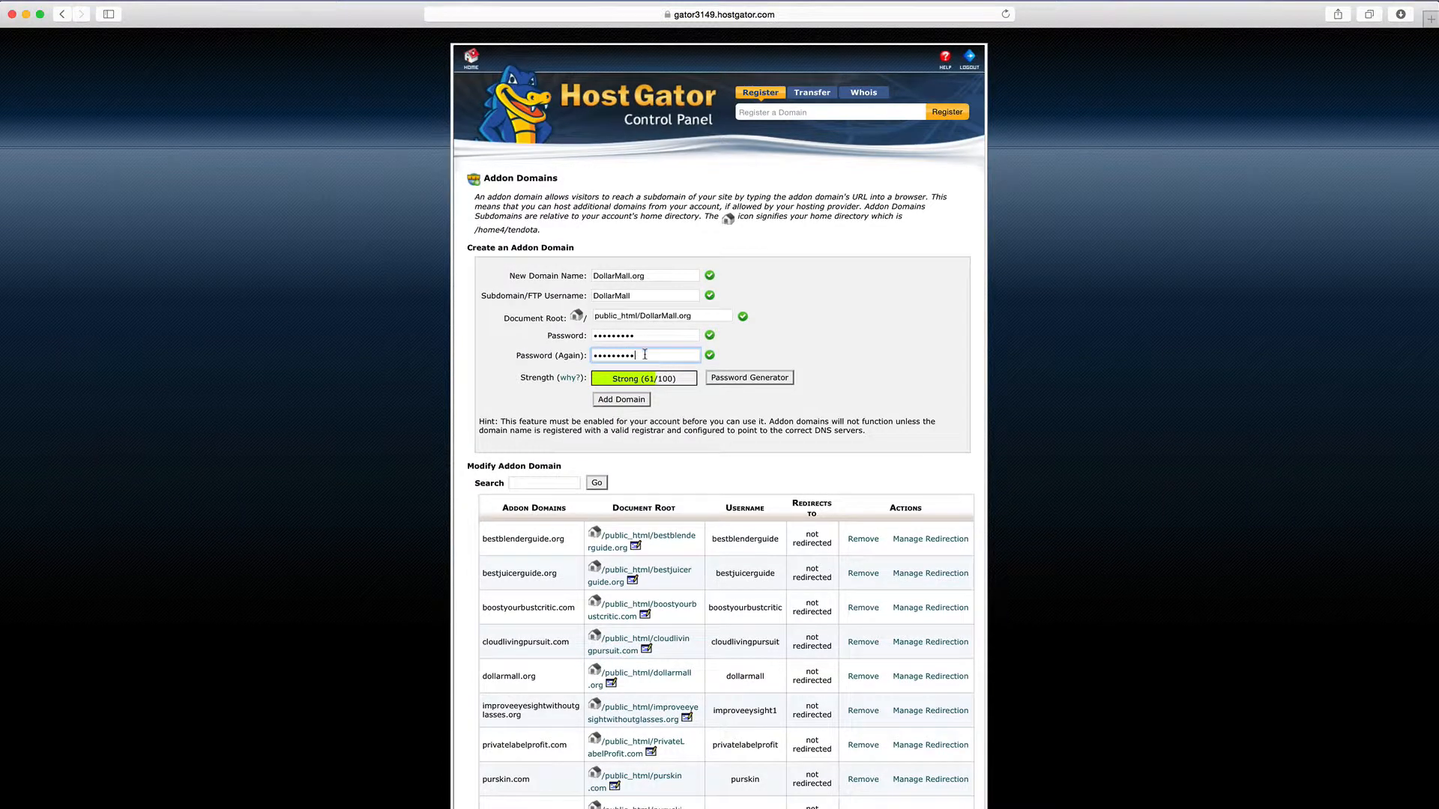
Clear the password and confirm-password fields so both are empty
drag(644, 354, 521, 360)
key(BackSpace)
drag(638, 337, 538, 335)
key(BackSpace)
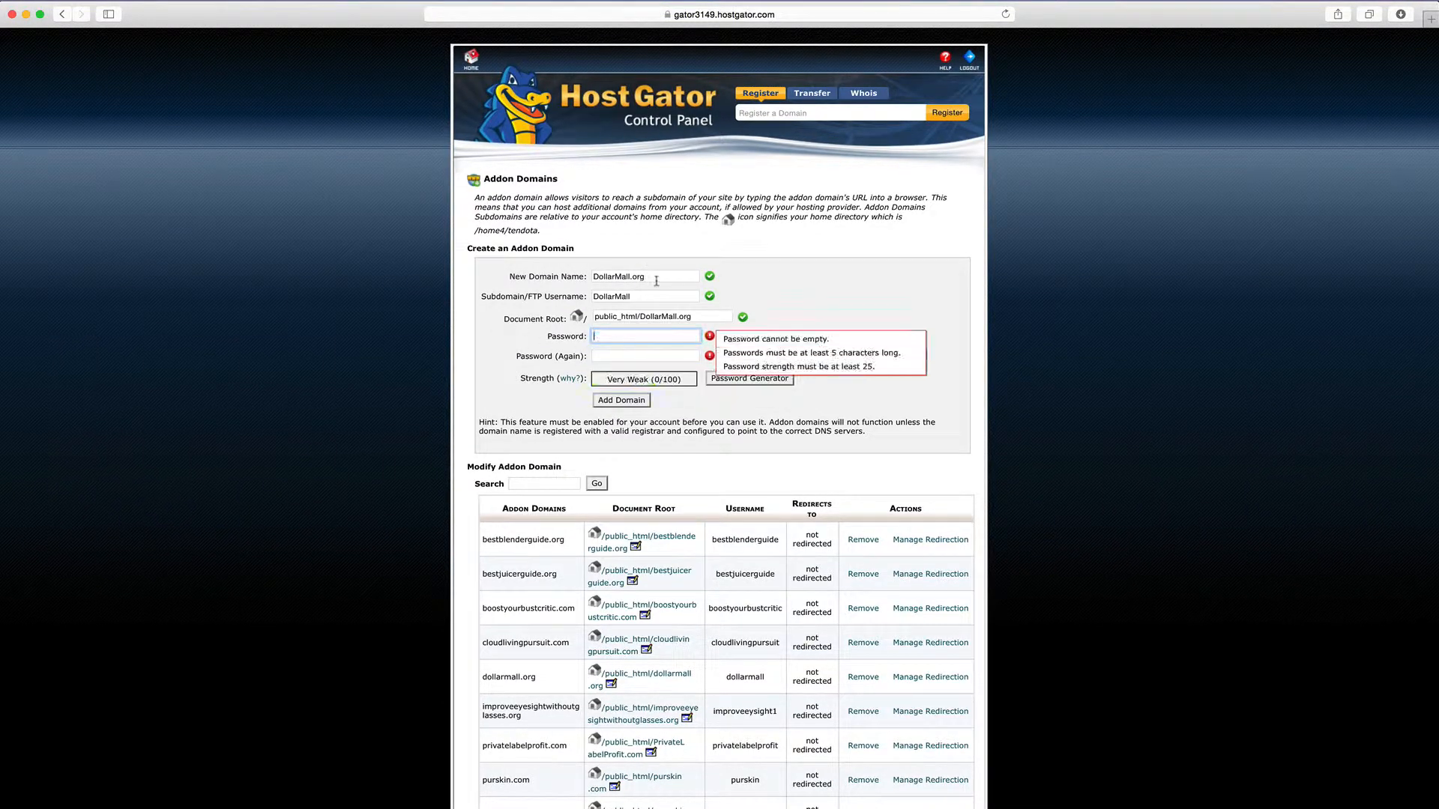
Leave the addon-domain form for the cPanel home, then go to Email Accounts
click(472, 60)
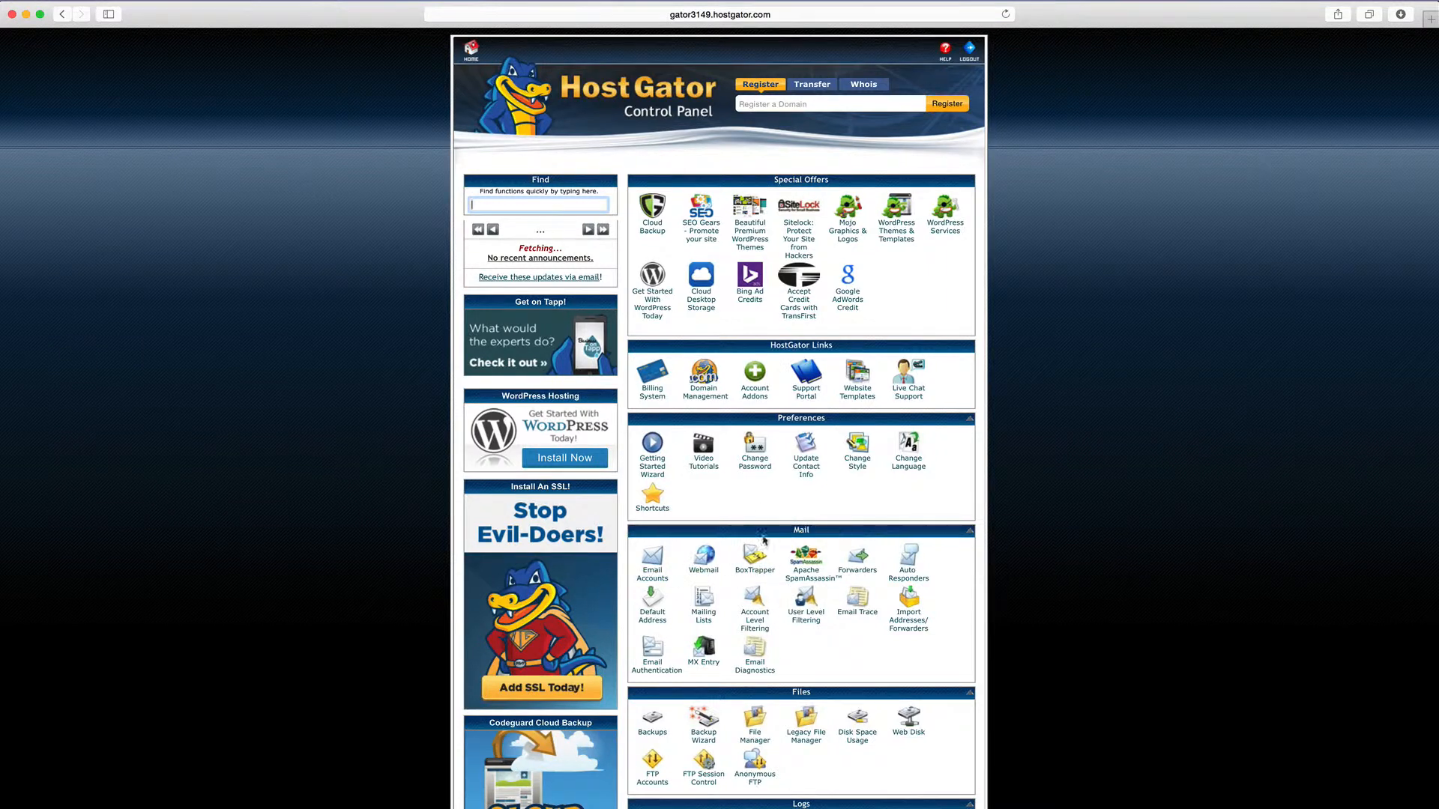
click(654, 574)
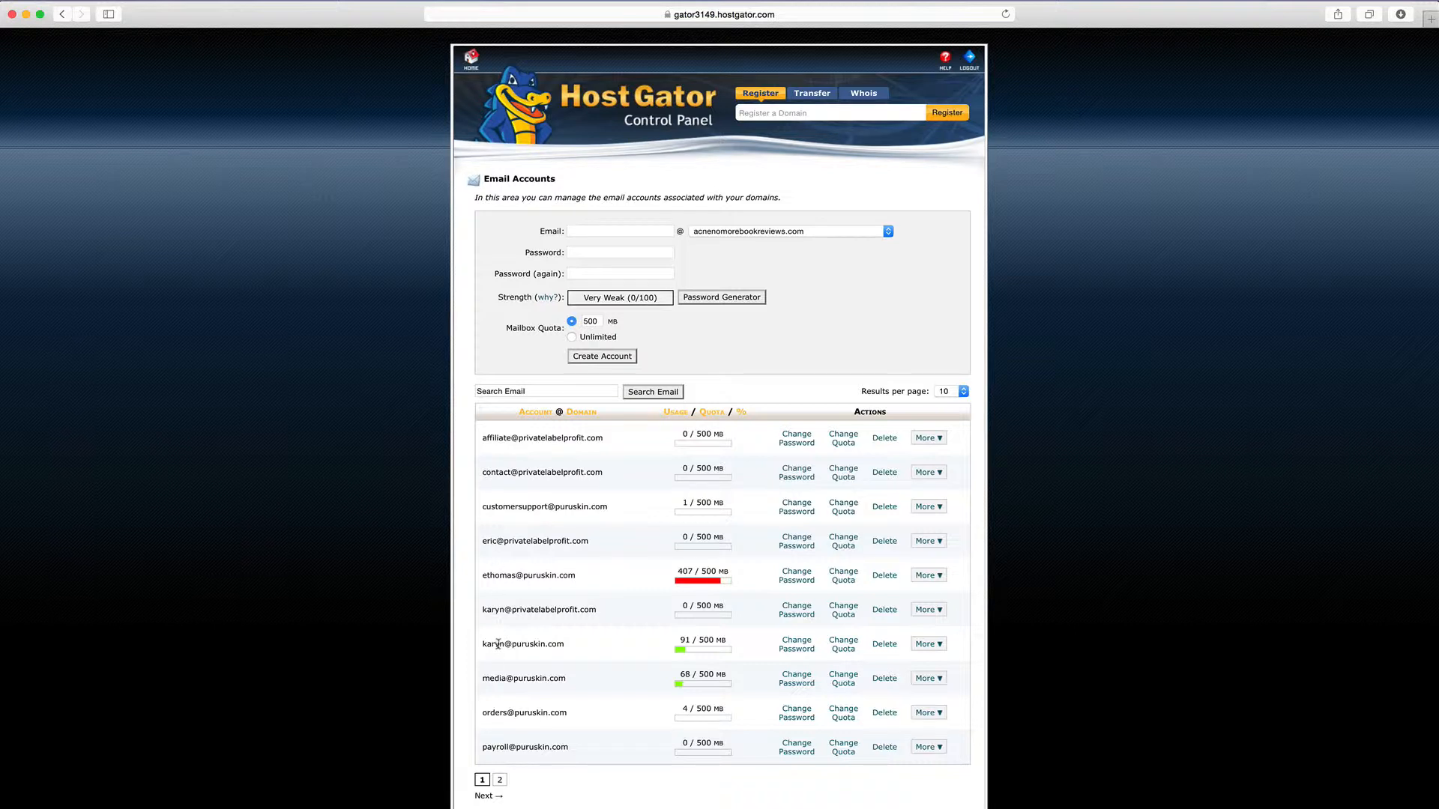
Show page 2 of the email accounts, select the first mailbox address, and focus the Email field
scroll(499, 709, down, 1)
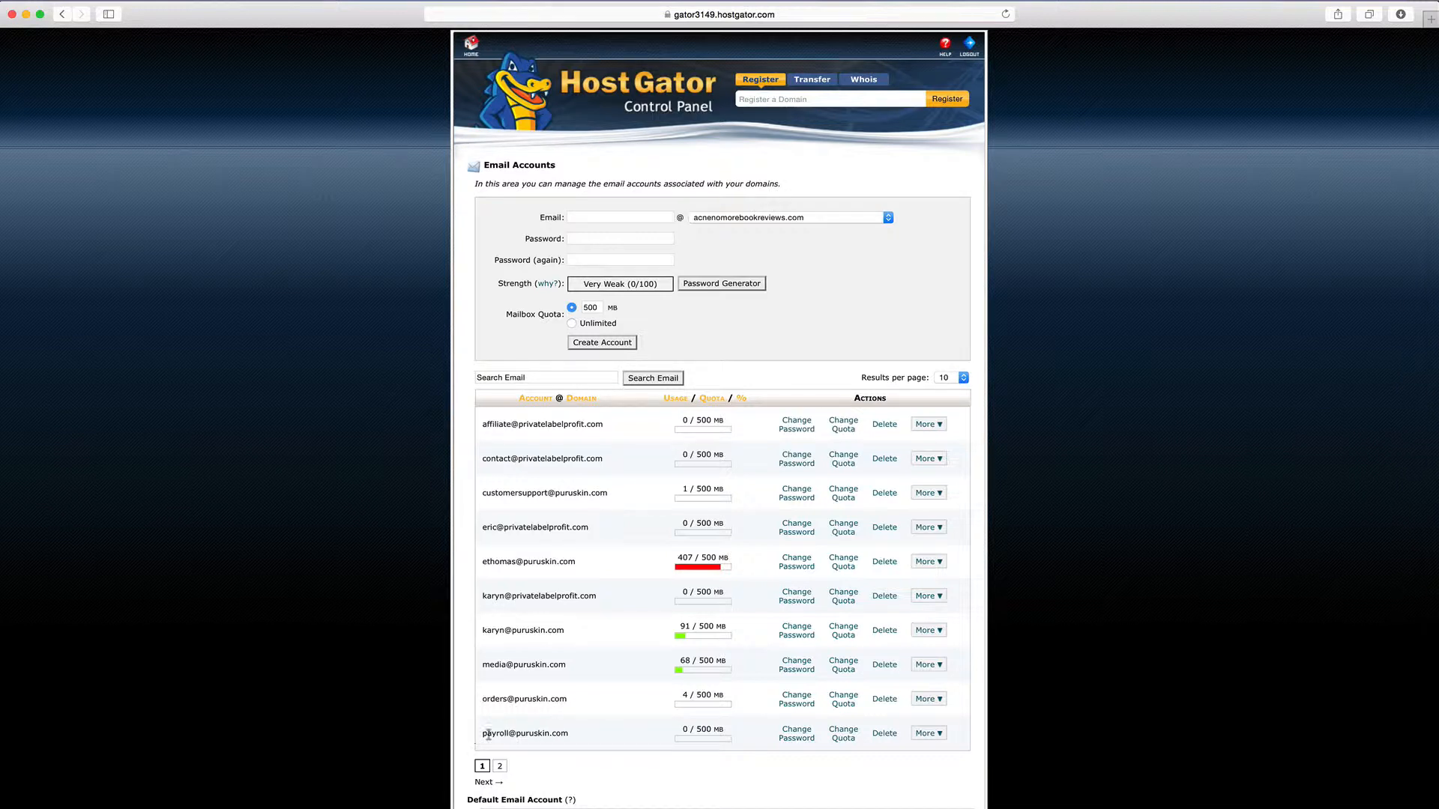
click(500, 767)
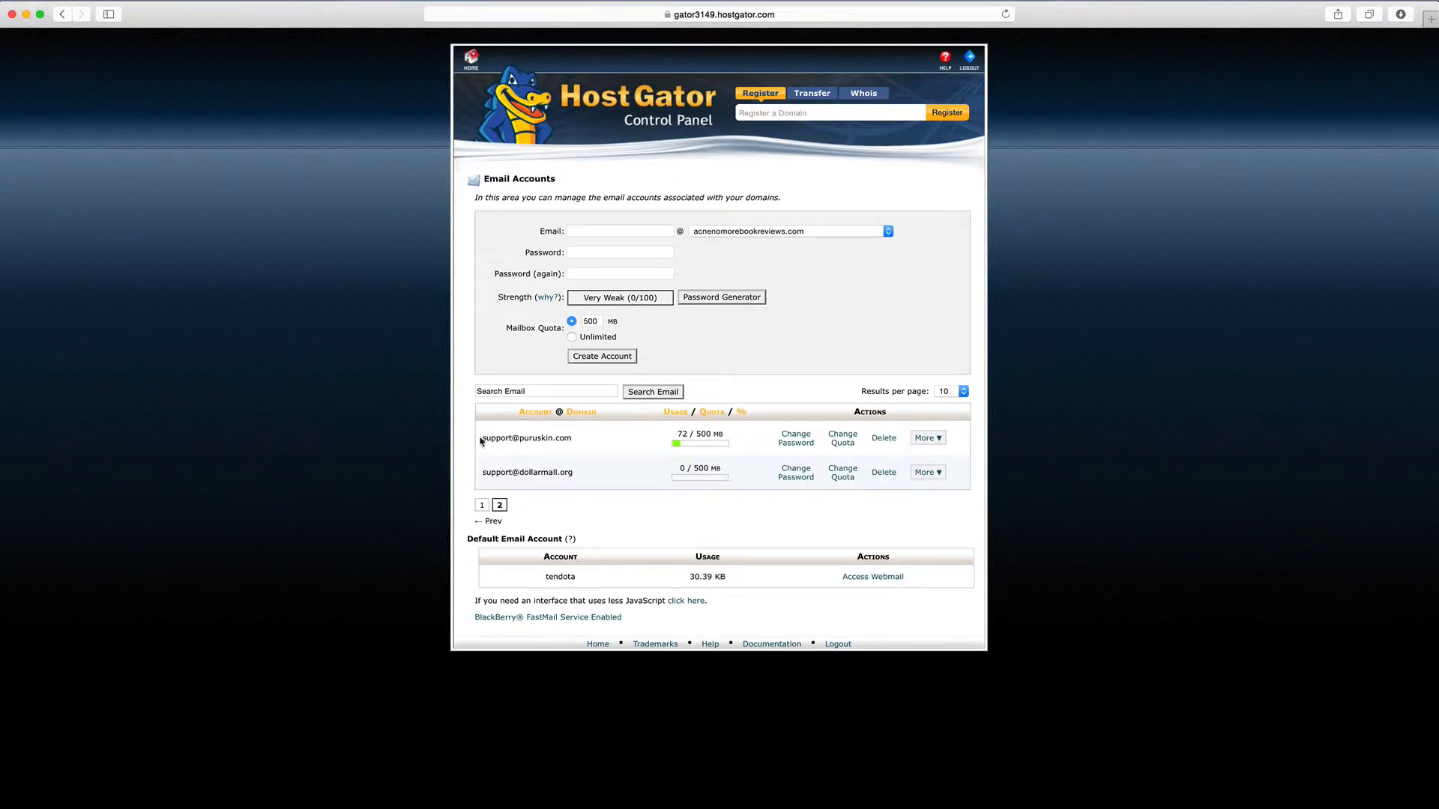
drag(482, 437, 596, 439)
click(628, 231)
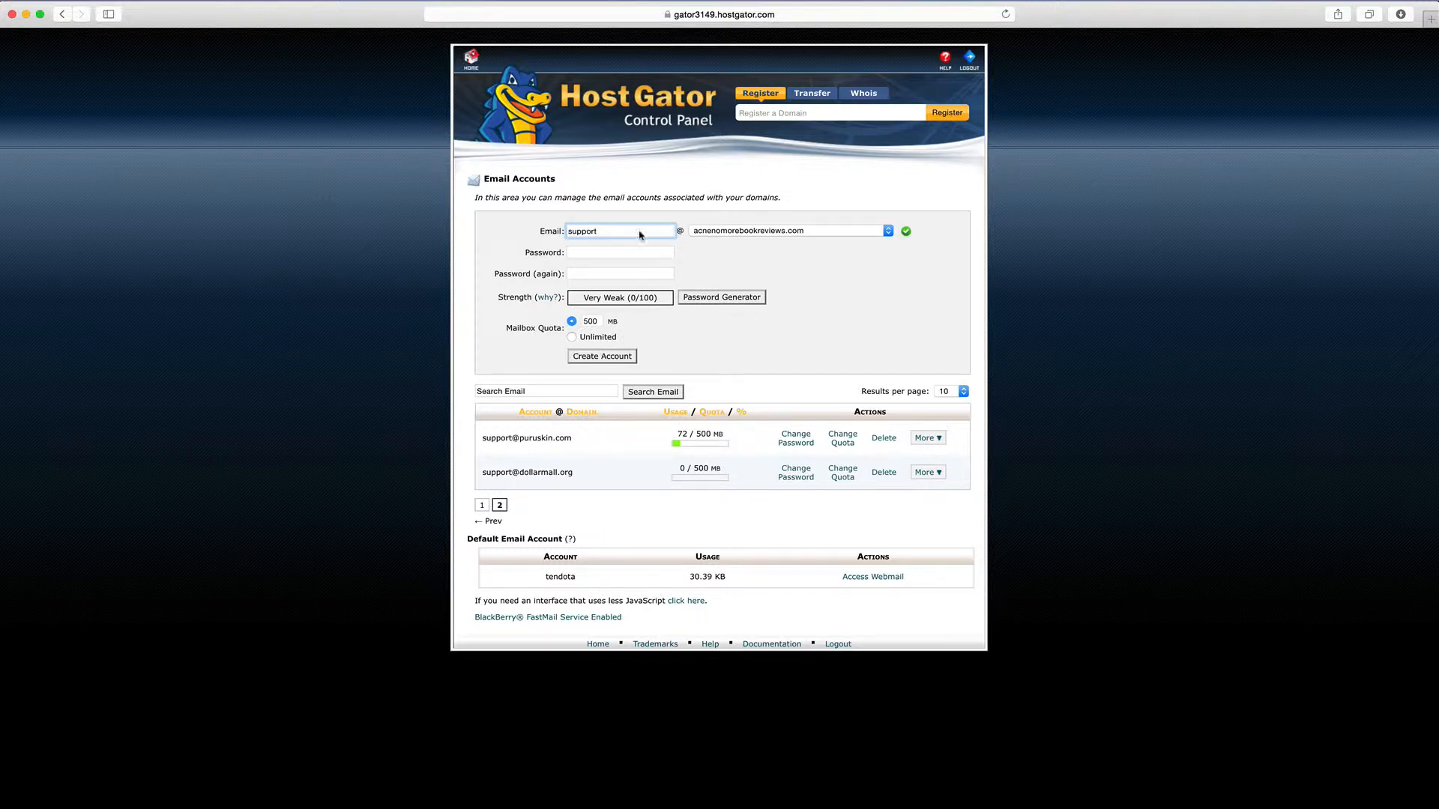
Name the new mailbox support and assign it to the dollarmall.org domain
click(736, 232)
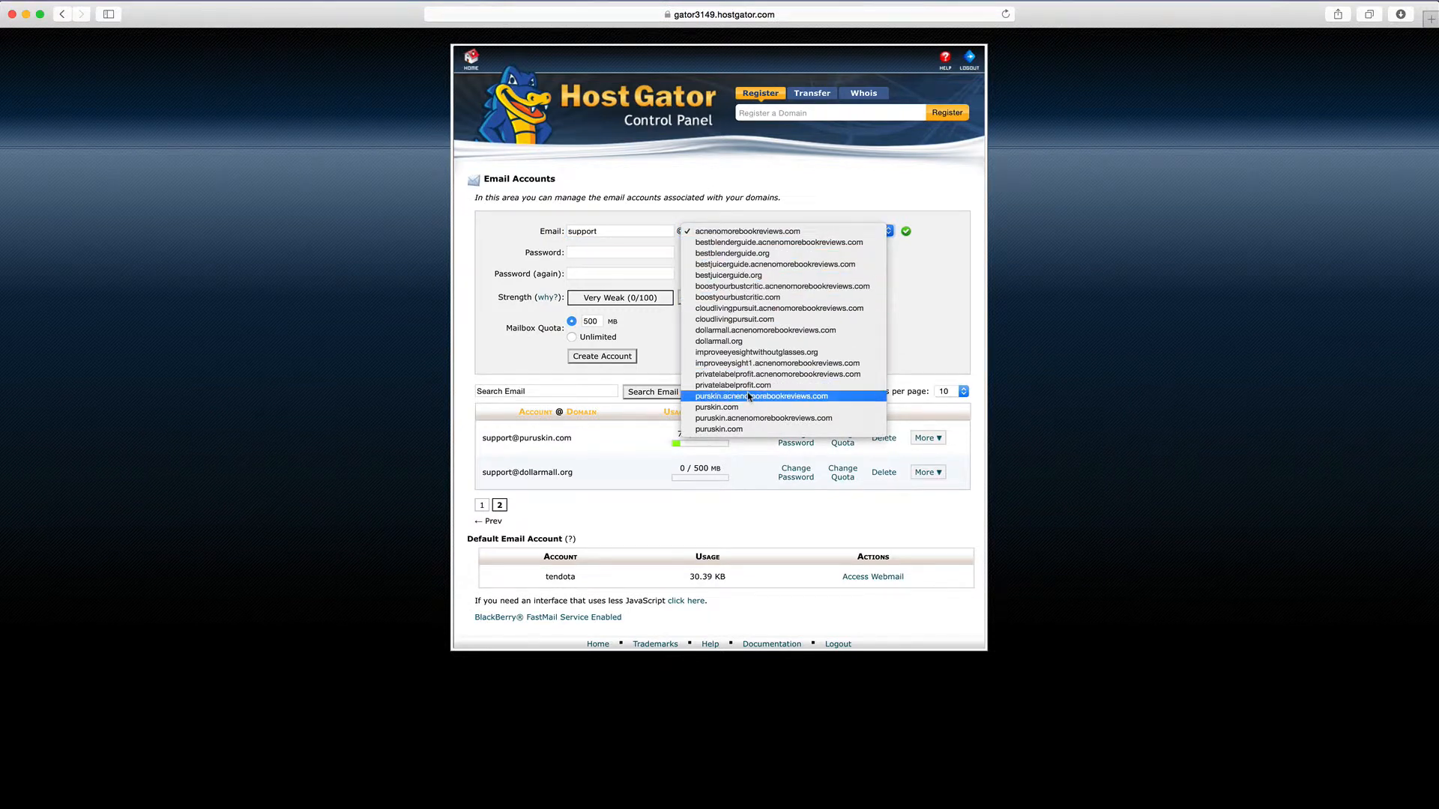
click(738, 341)
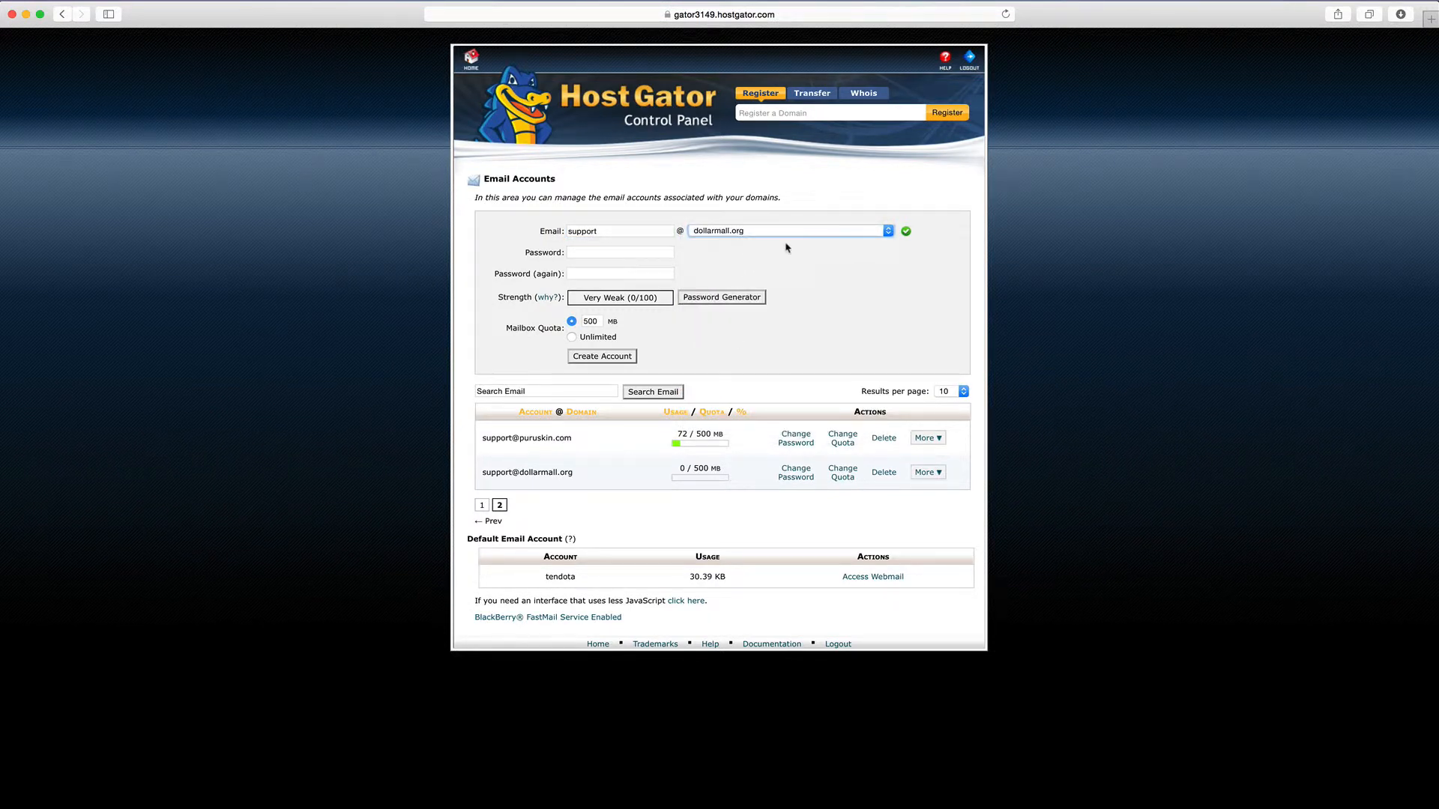
click(732, 232)
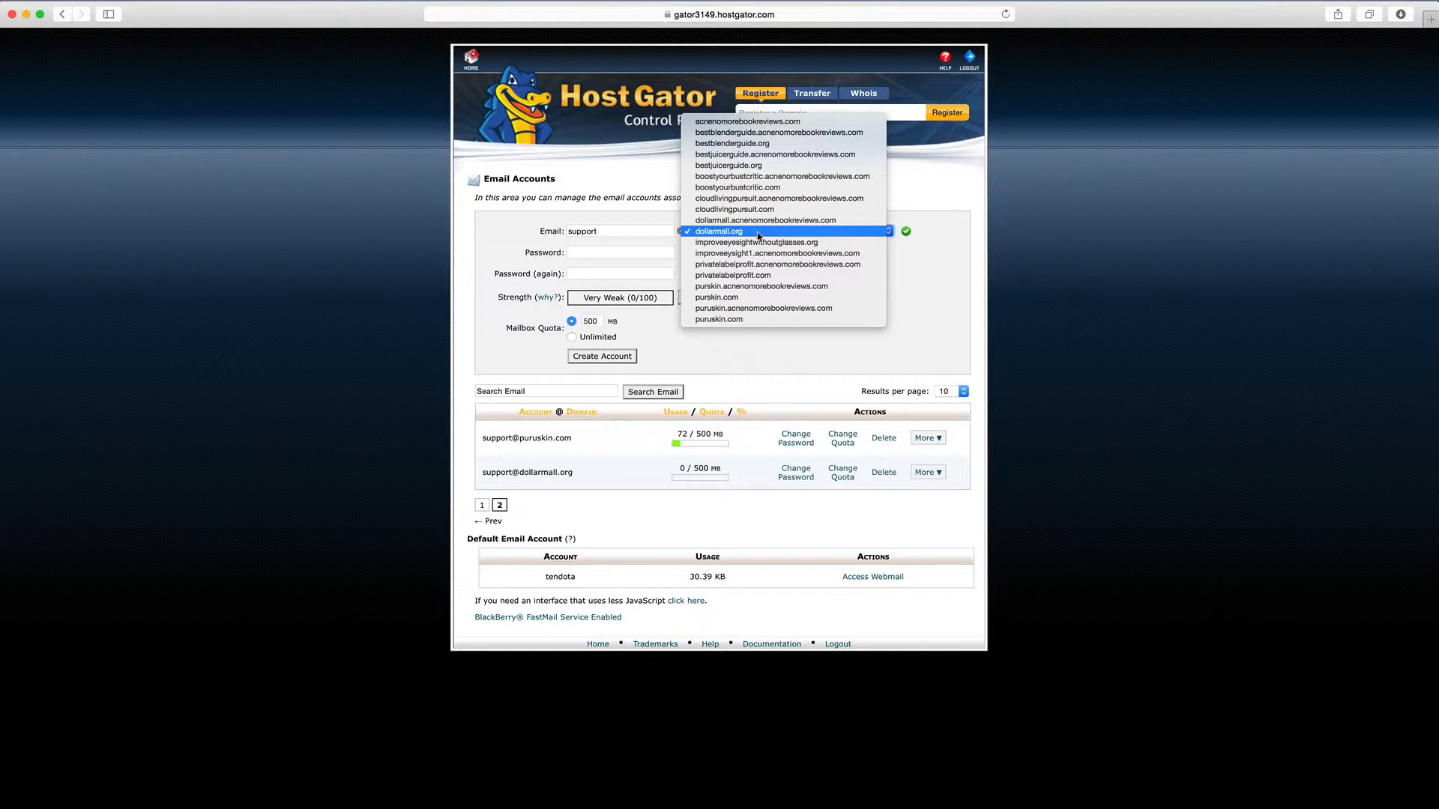
click(758, 236)
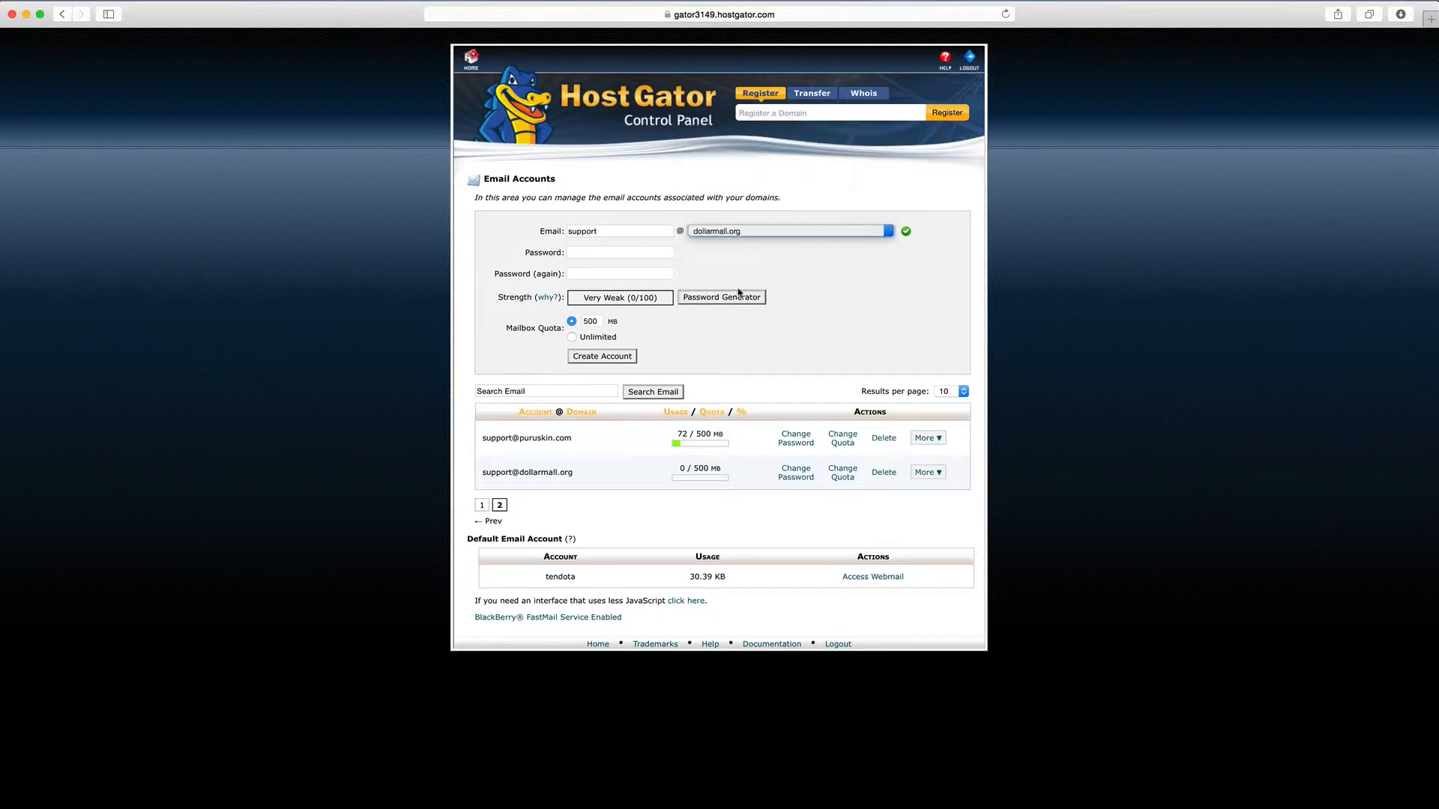
click(604, 253)
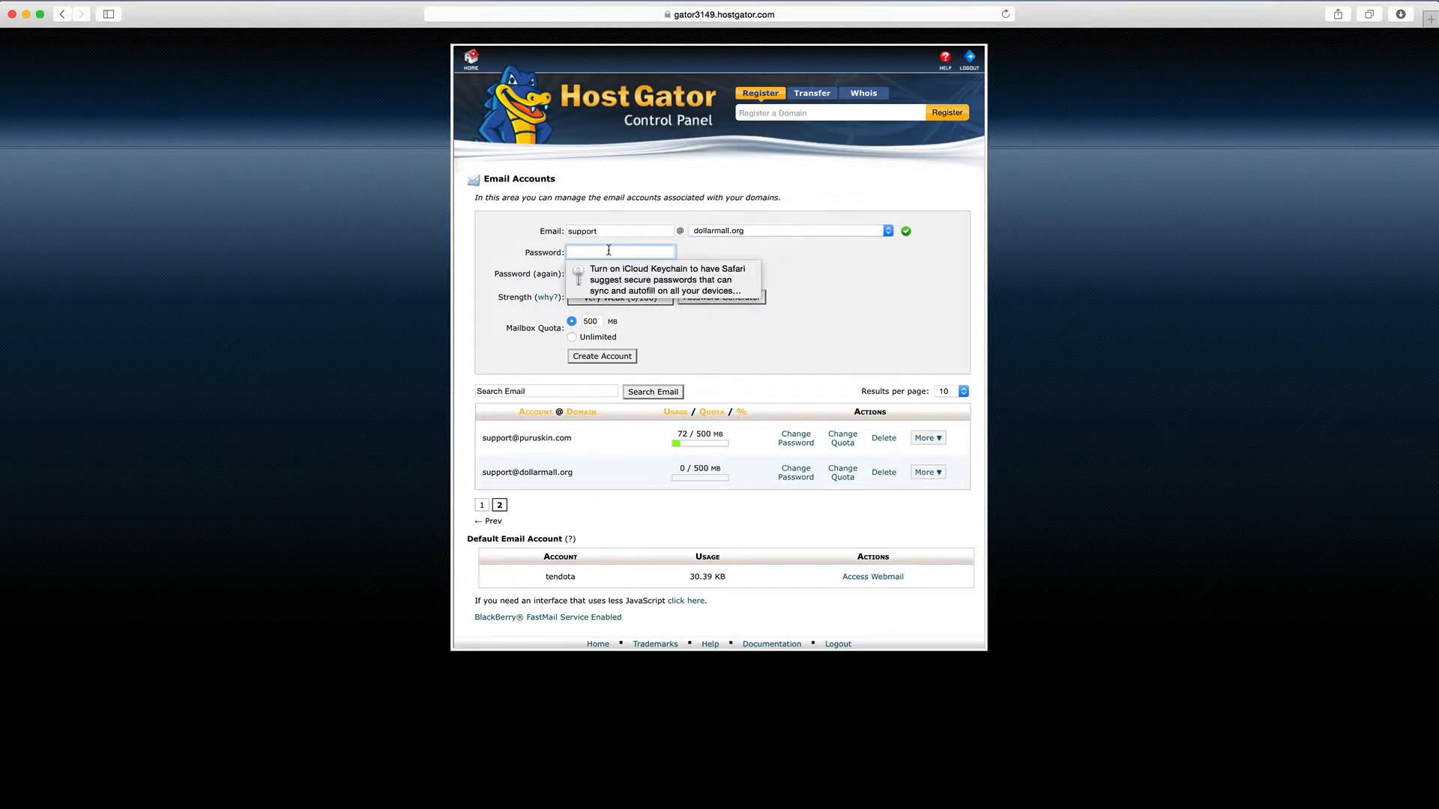
text(a)
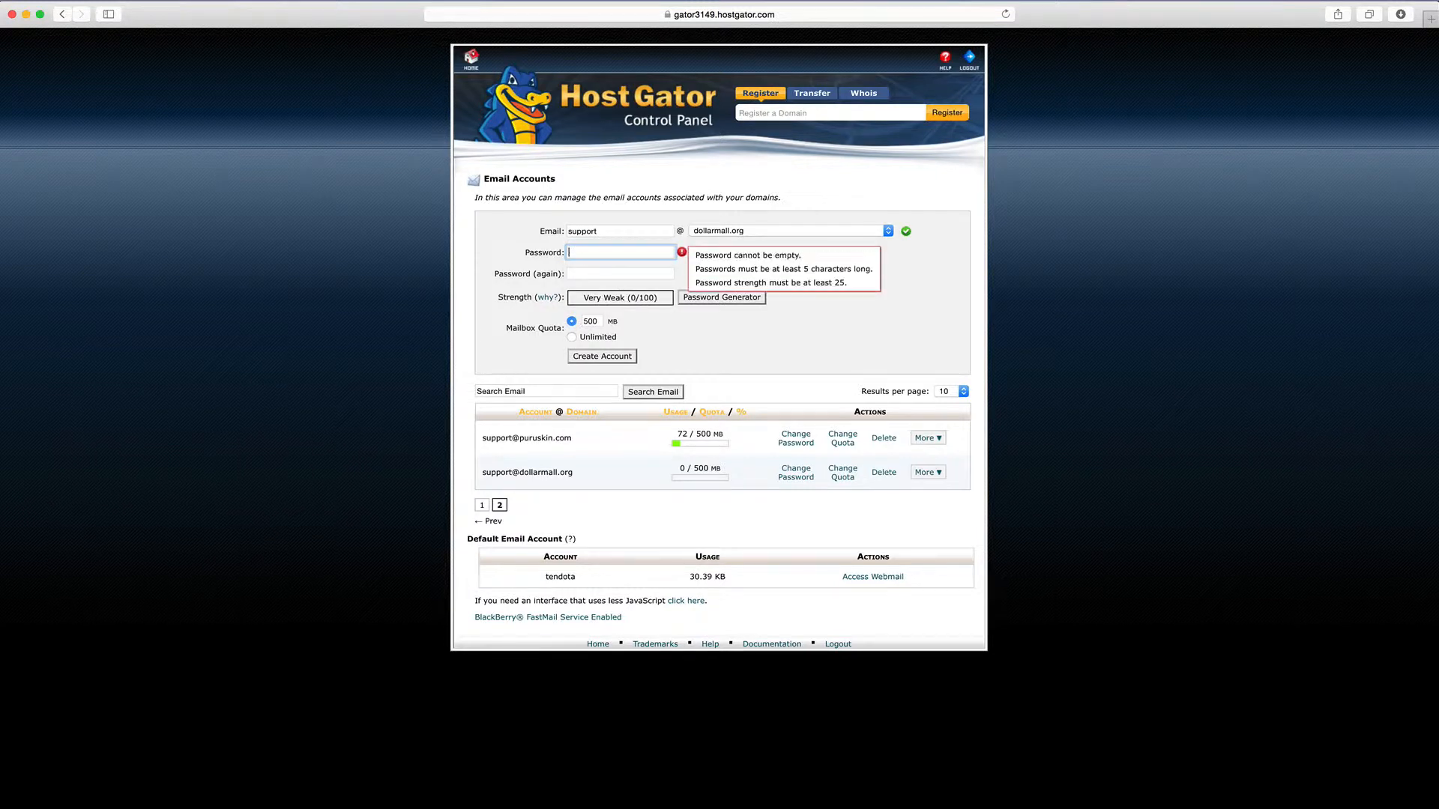
text(aaaaa)
key(Tab)
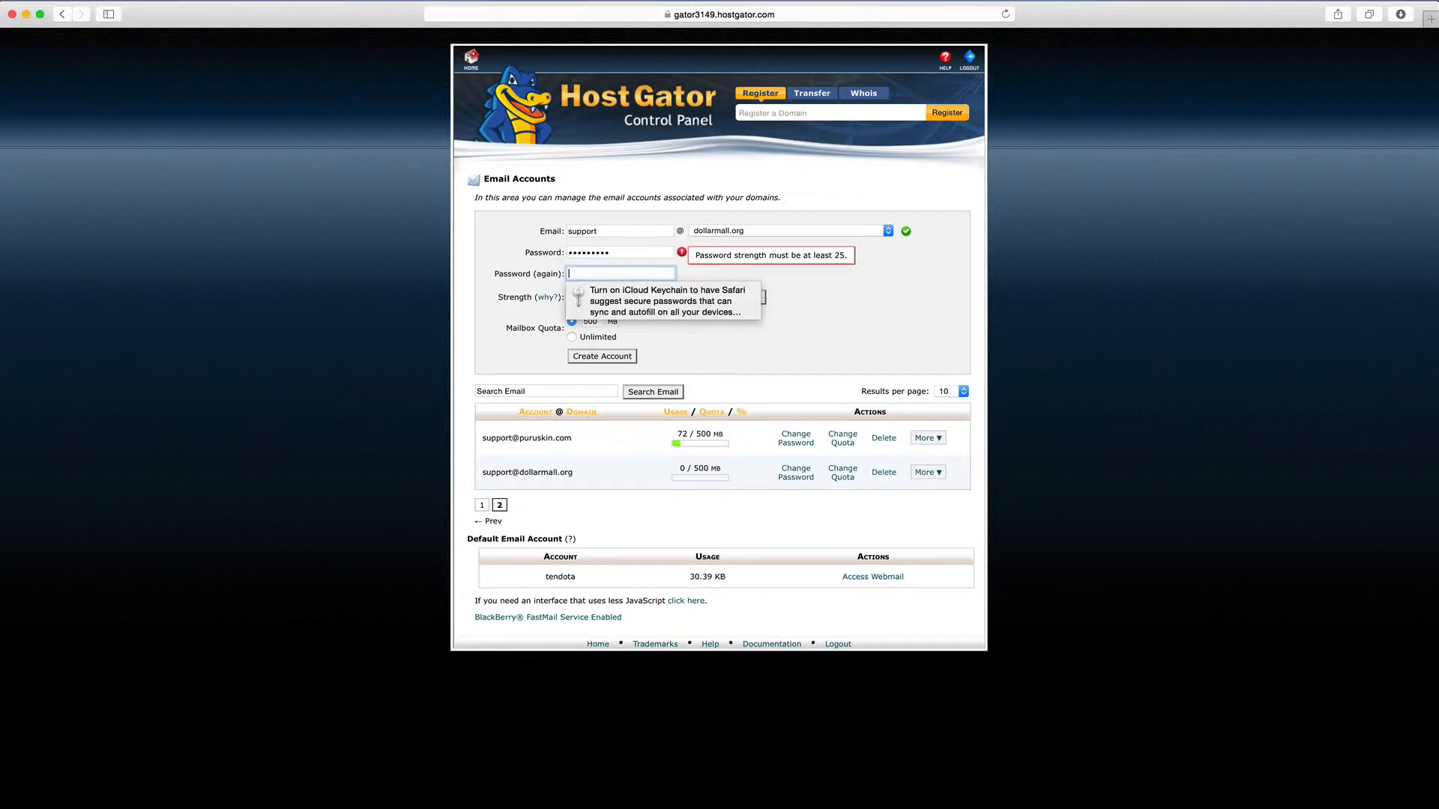
text(aaaaaaaaa)
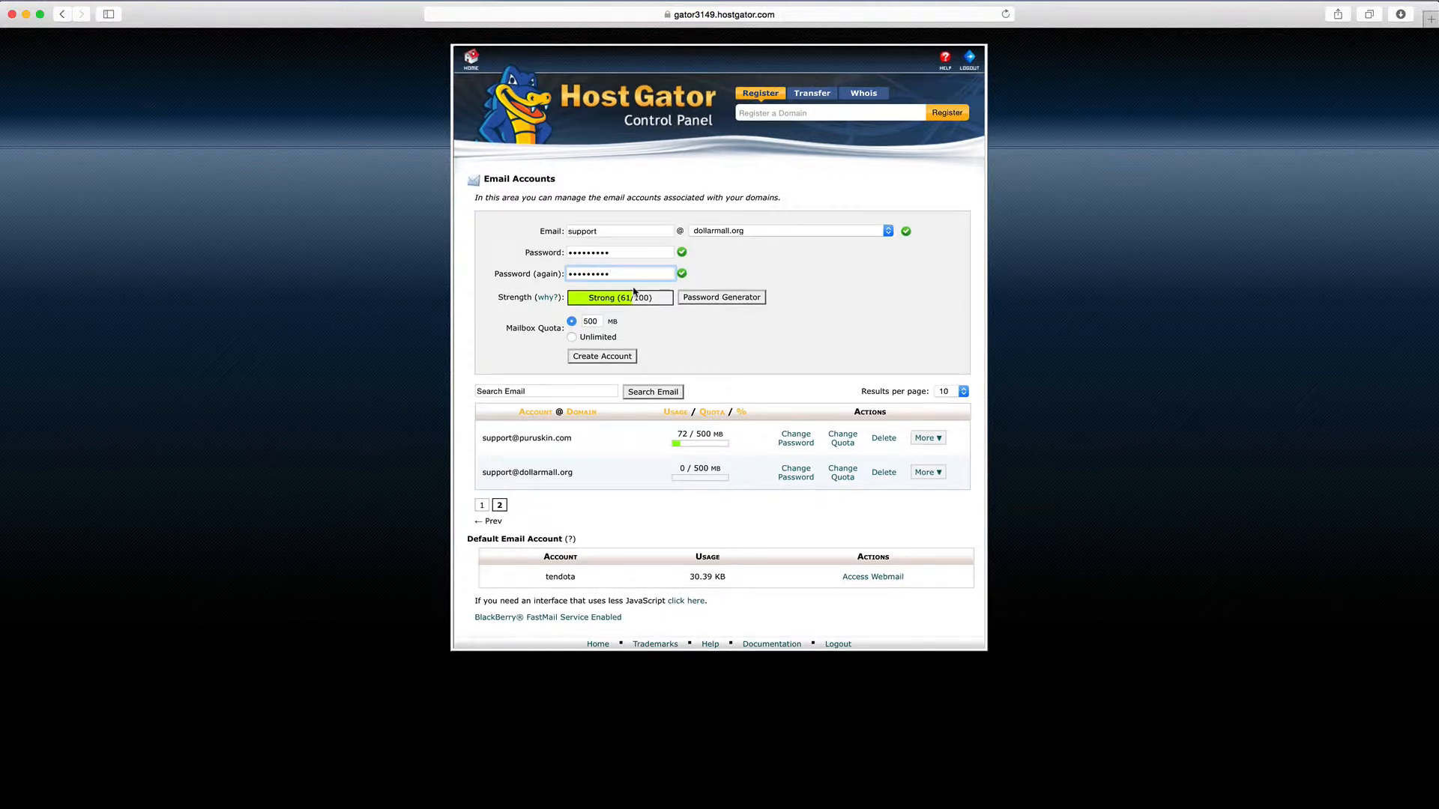
double_click(608, 268)
key(BackSpace)
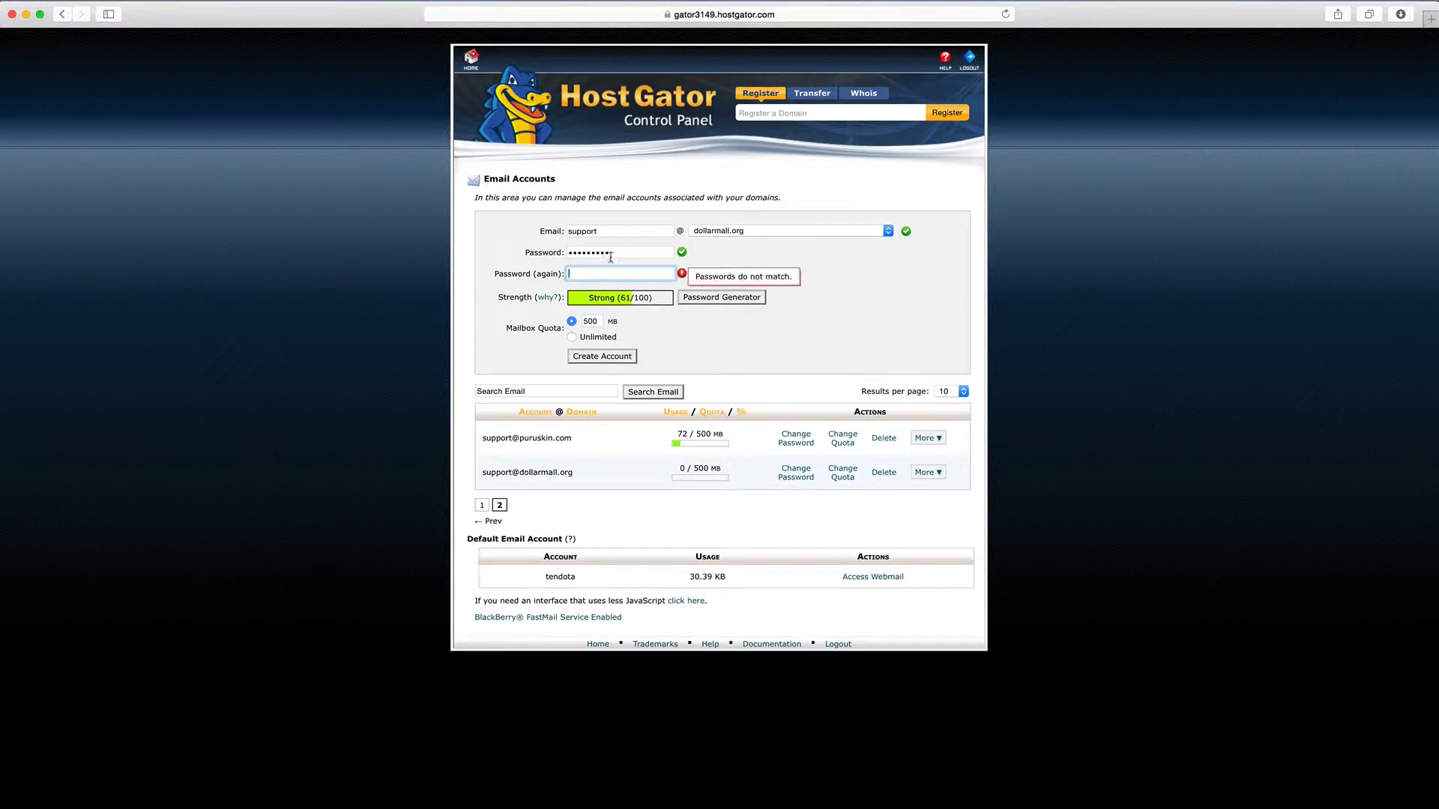
double_click(611, 252)
key(BackSpace)
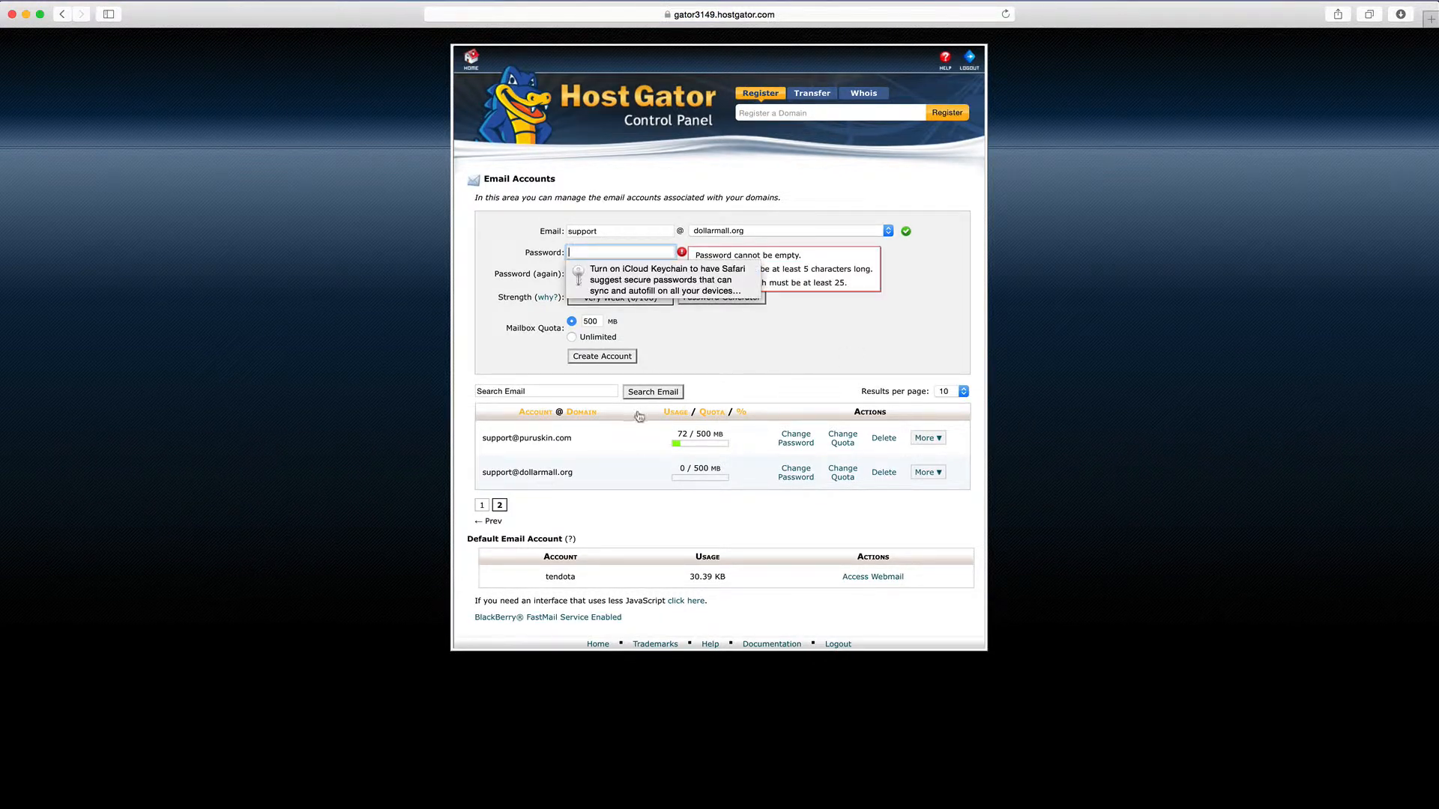
scroll(441, 349, left, 2)
Dismiss the keychain tip and return to the cPanel home page
click(370, 572)
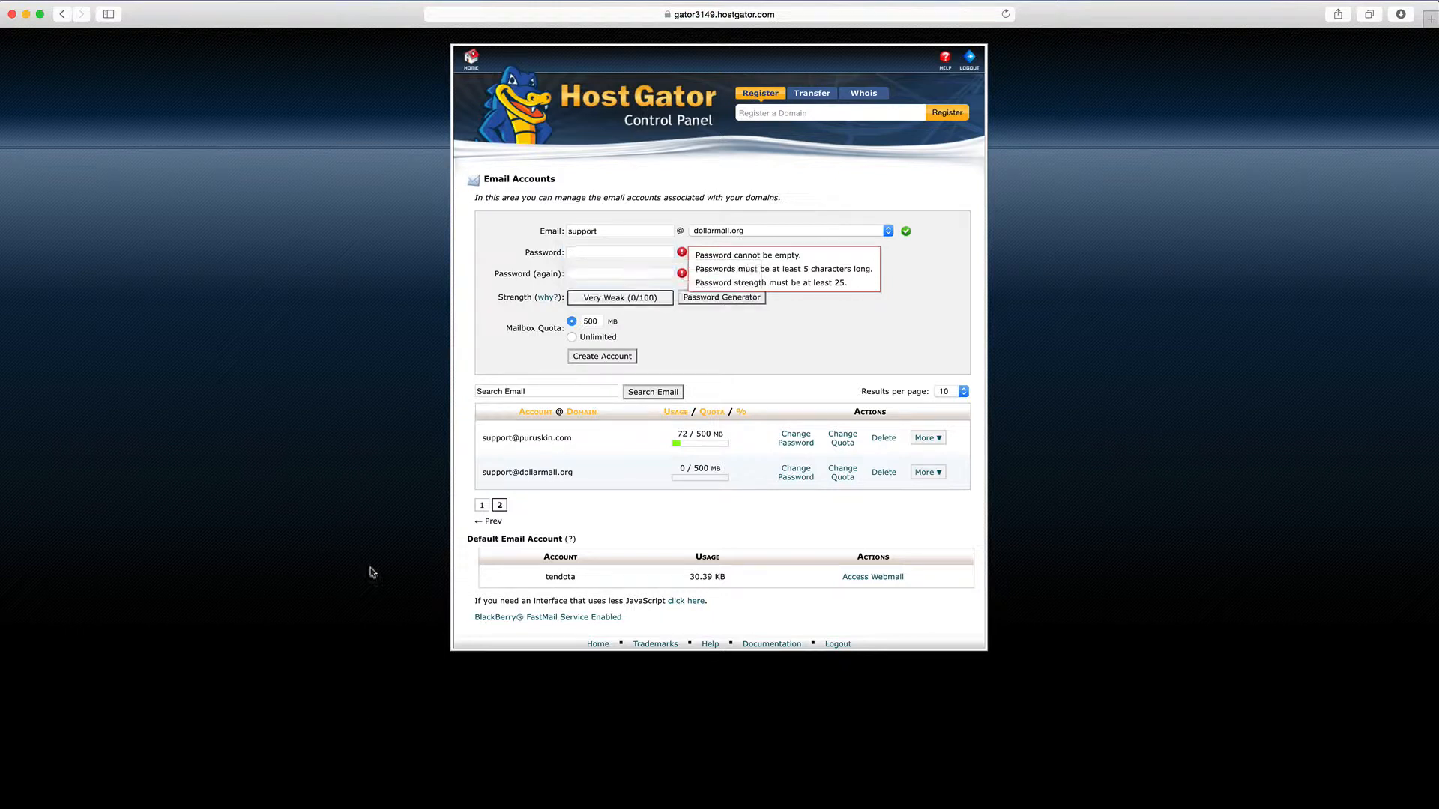
click(472, 62)
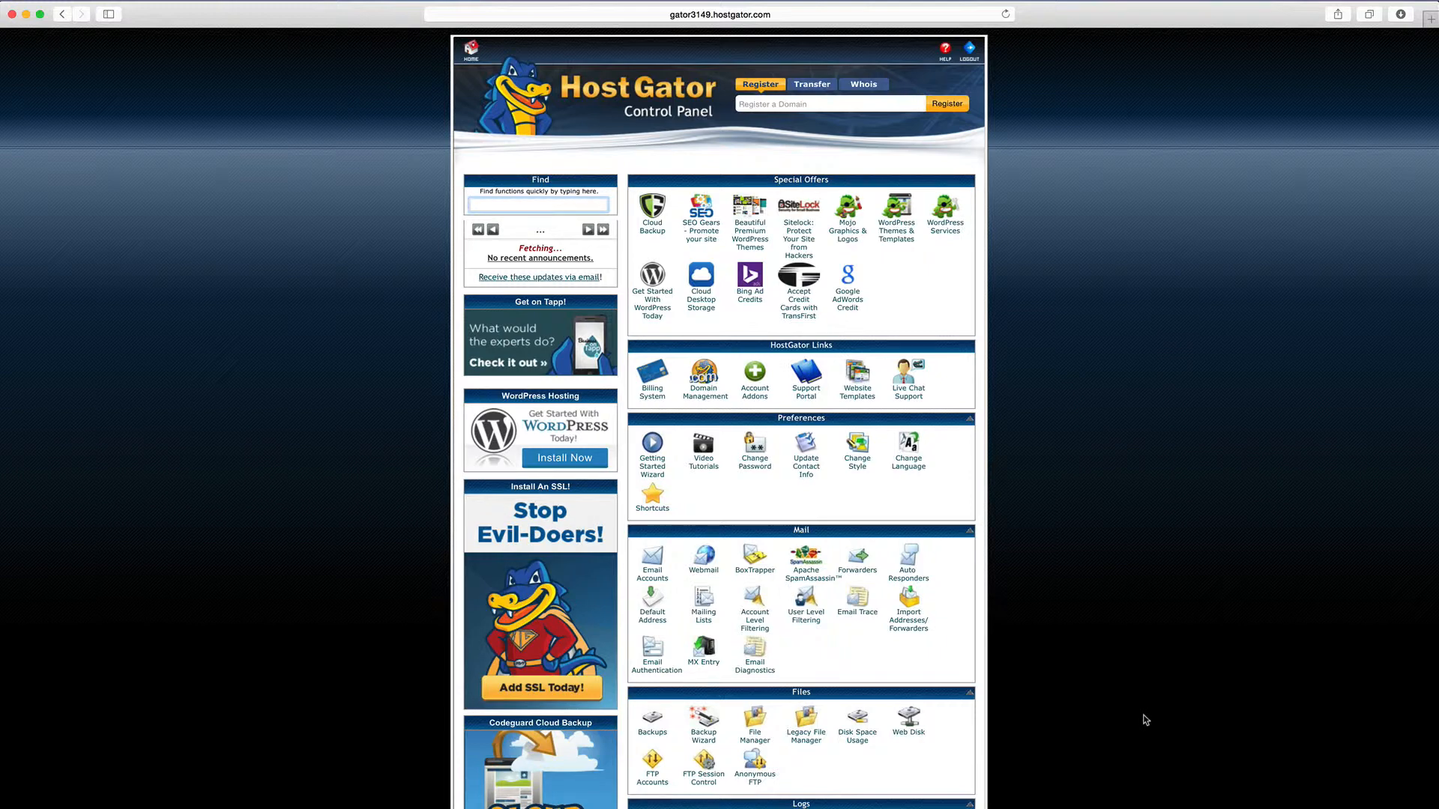
Scroll the cPanel home page to look over the Software/Services tools
scroll(1139, 718, down, 10)
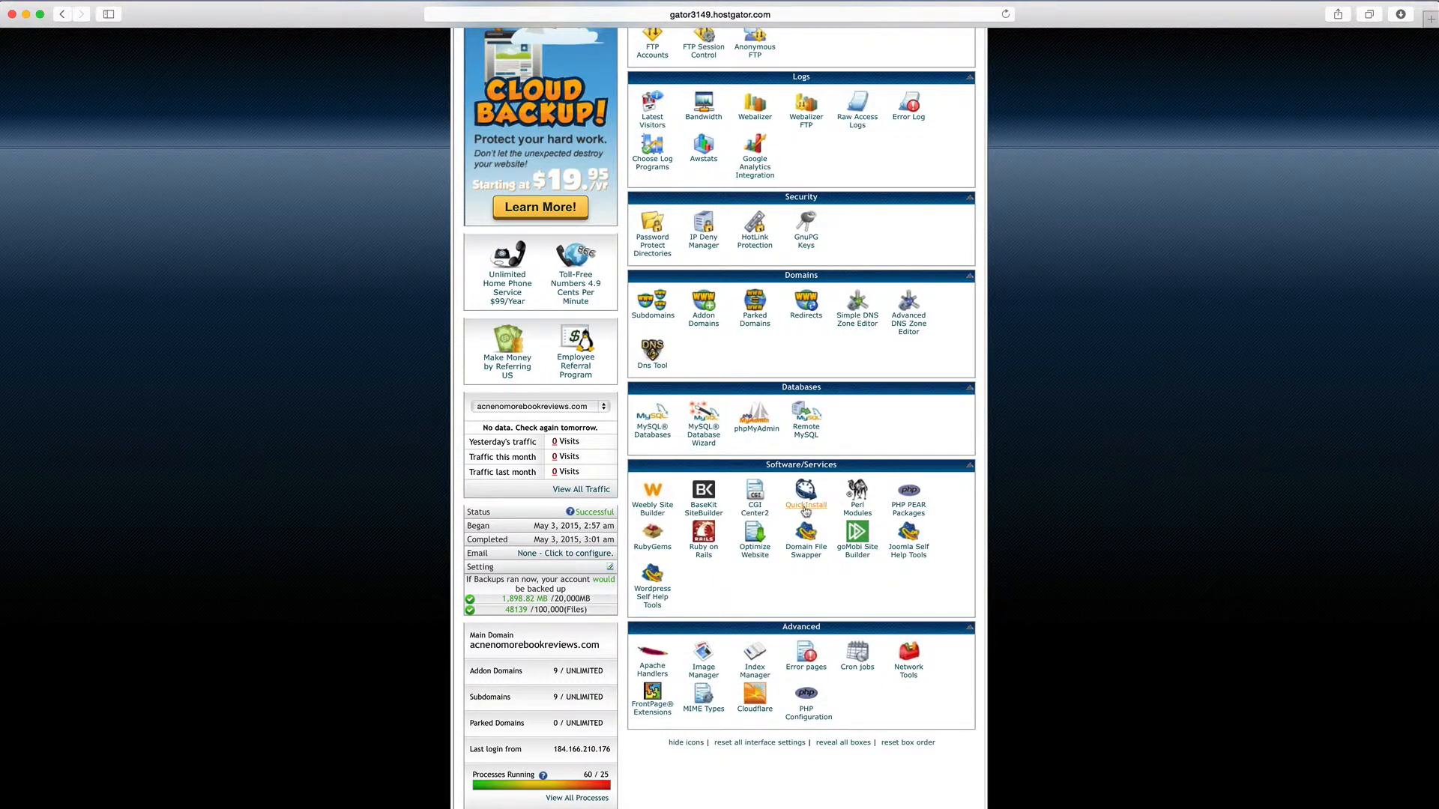
scroll(806, 510, up, 1)
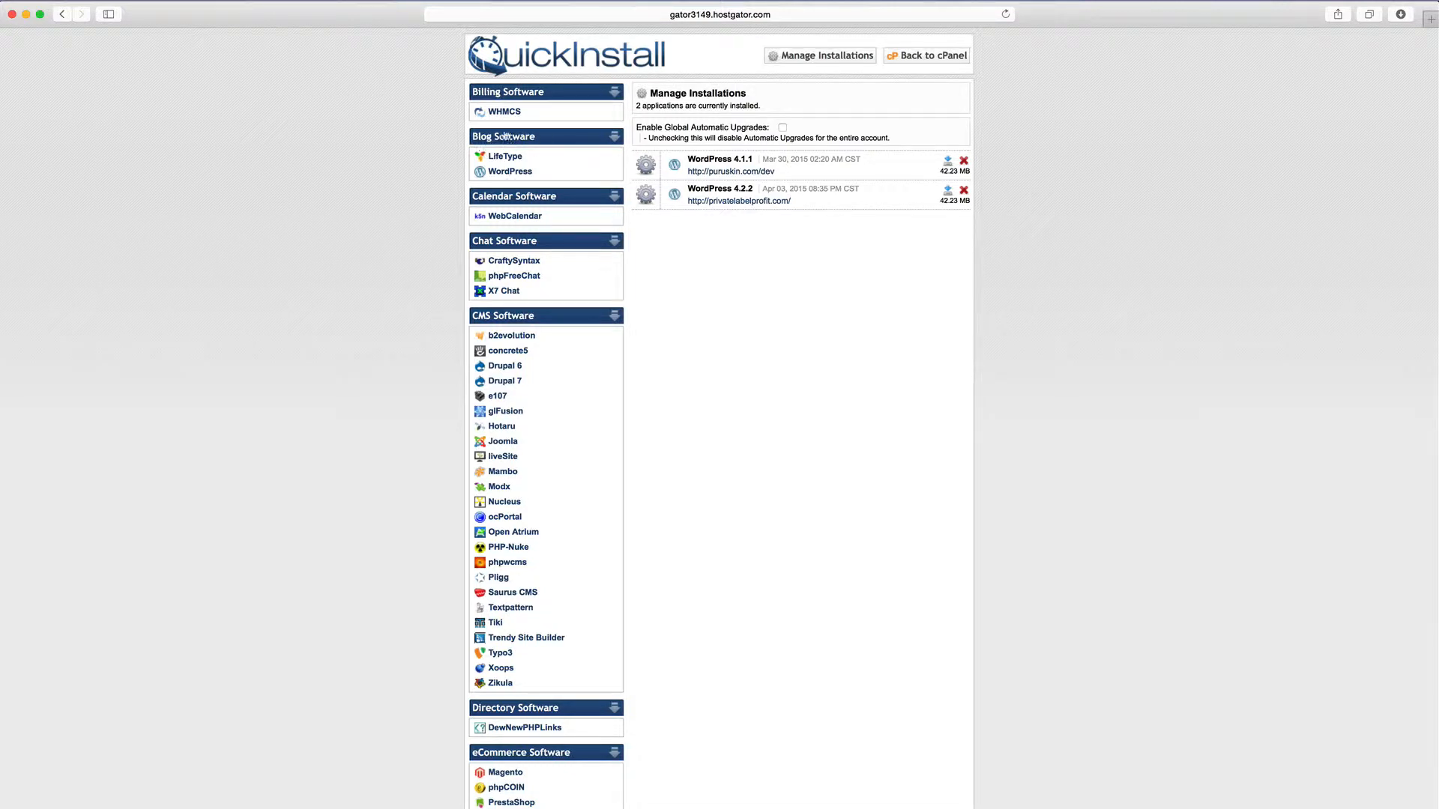
Choose WordPress in QuickInstall and set dollarmall.org as the install domain
click(510, 172)
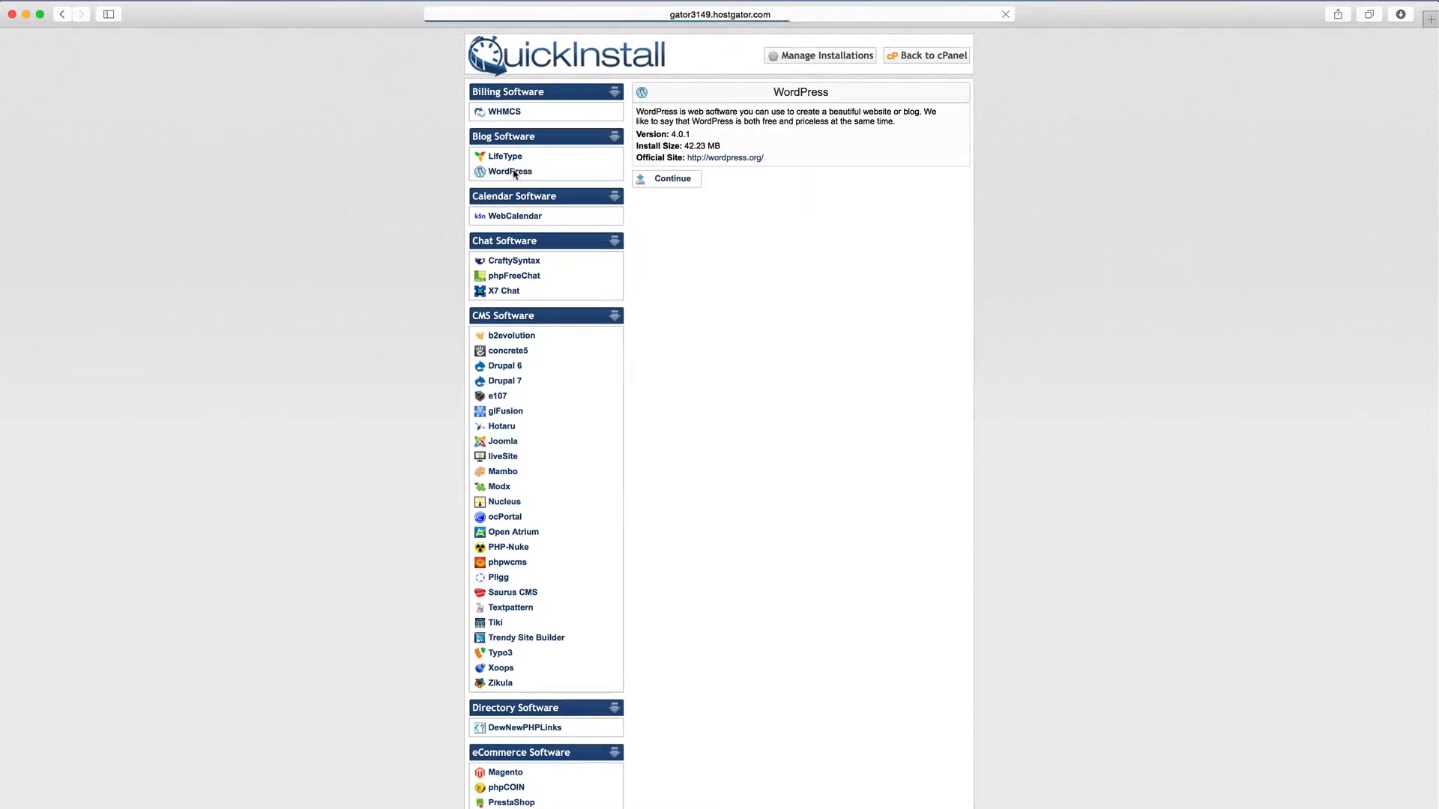
click(673, 181)
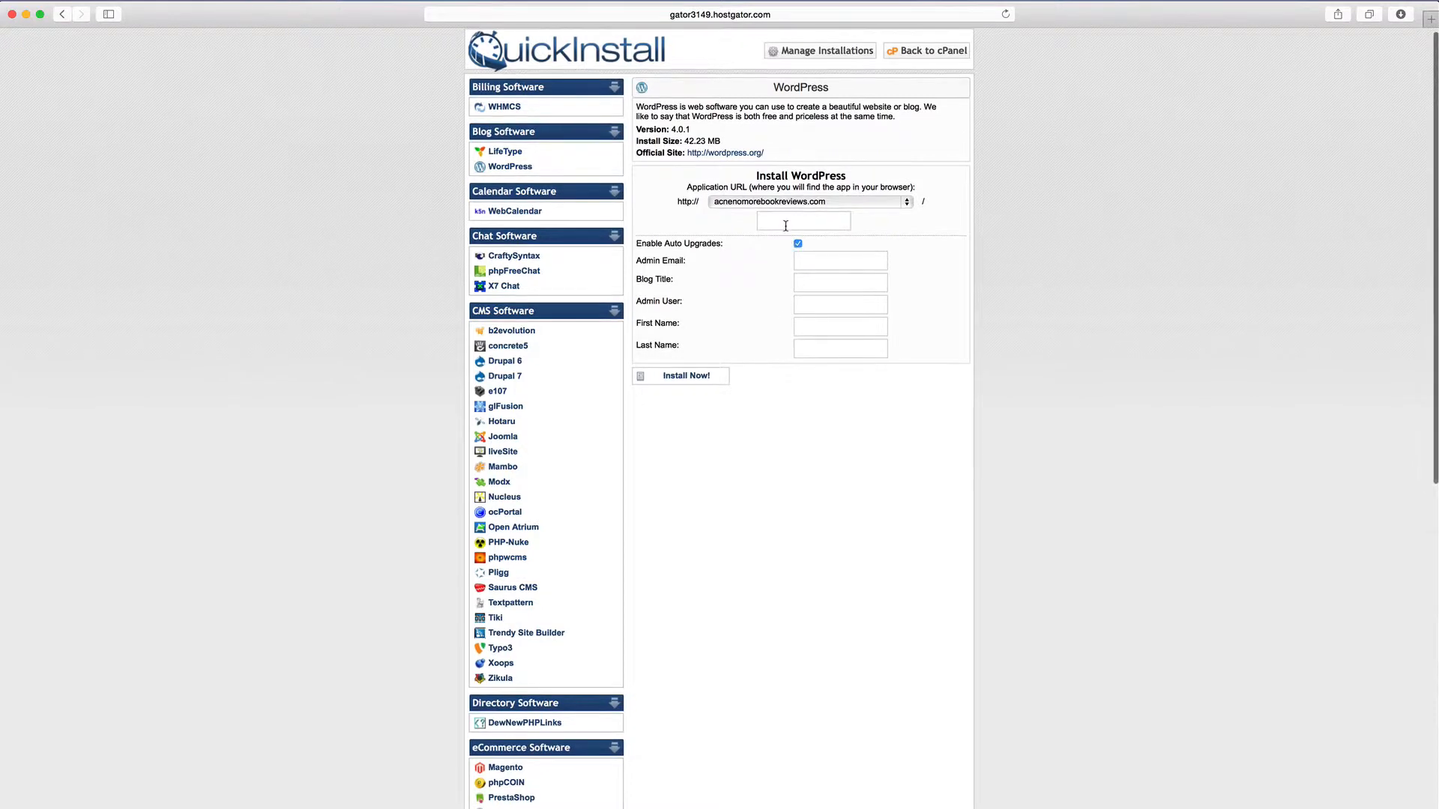
click(786, 202)
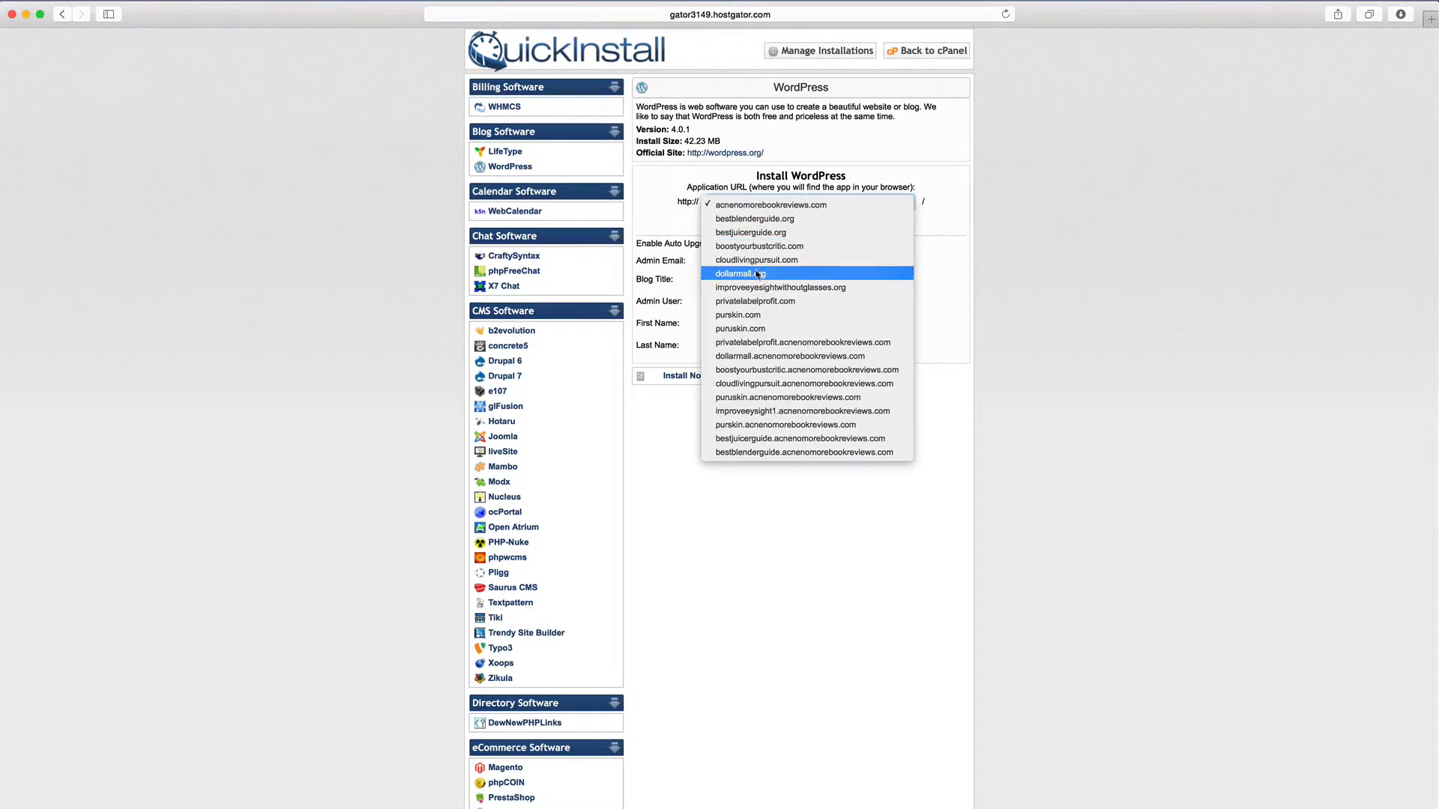
click(750, 277)
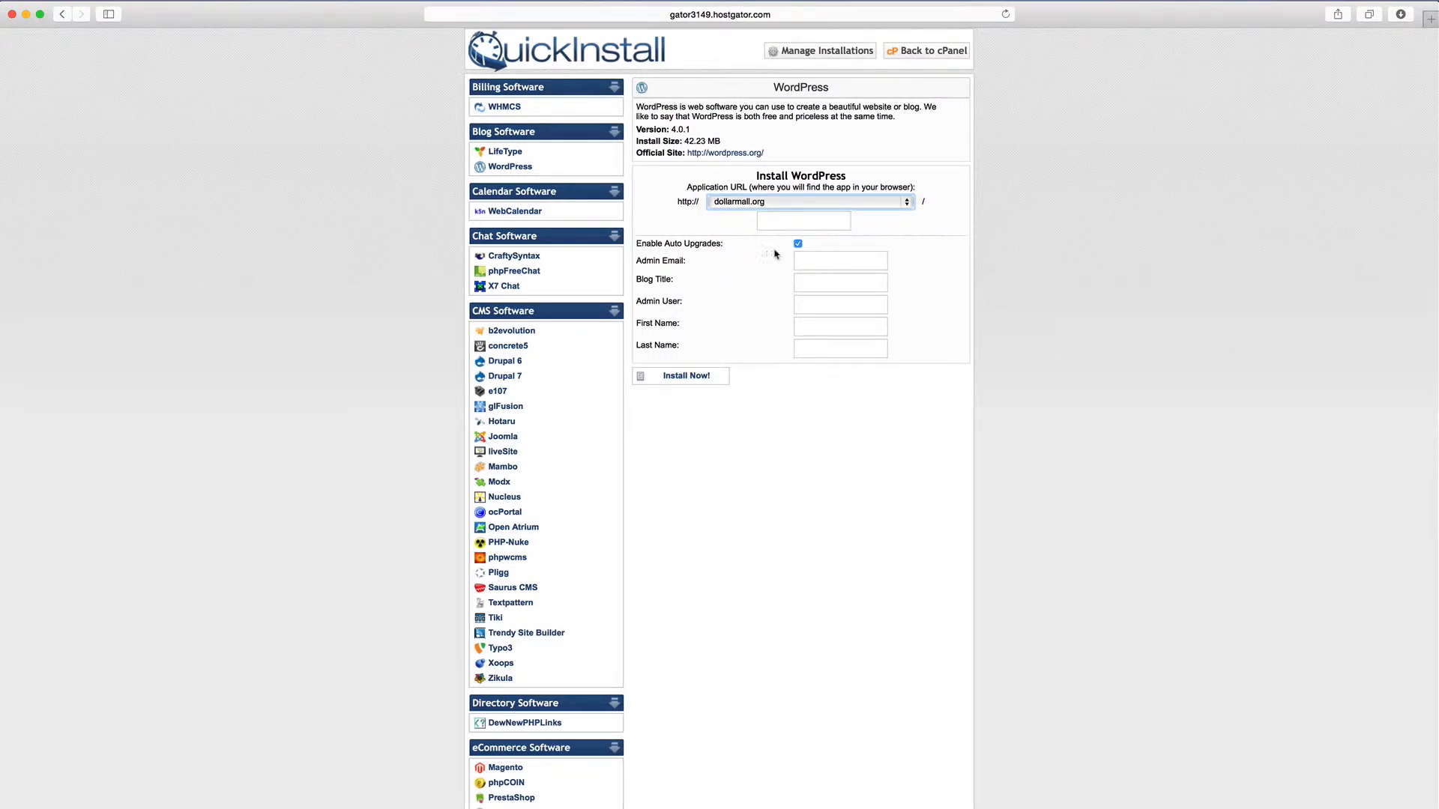
click(811, 258)
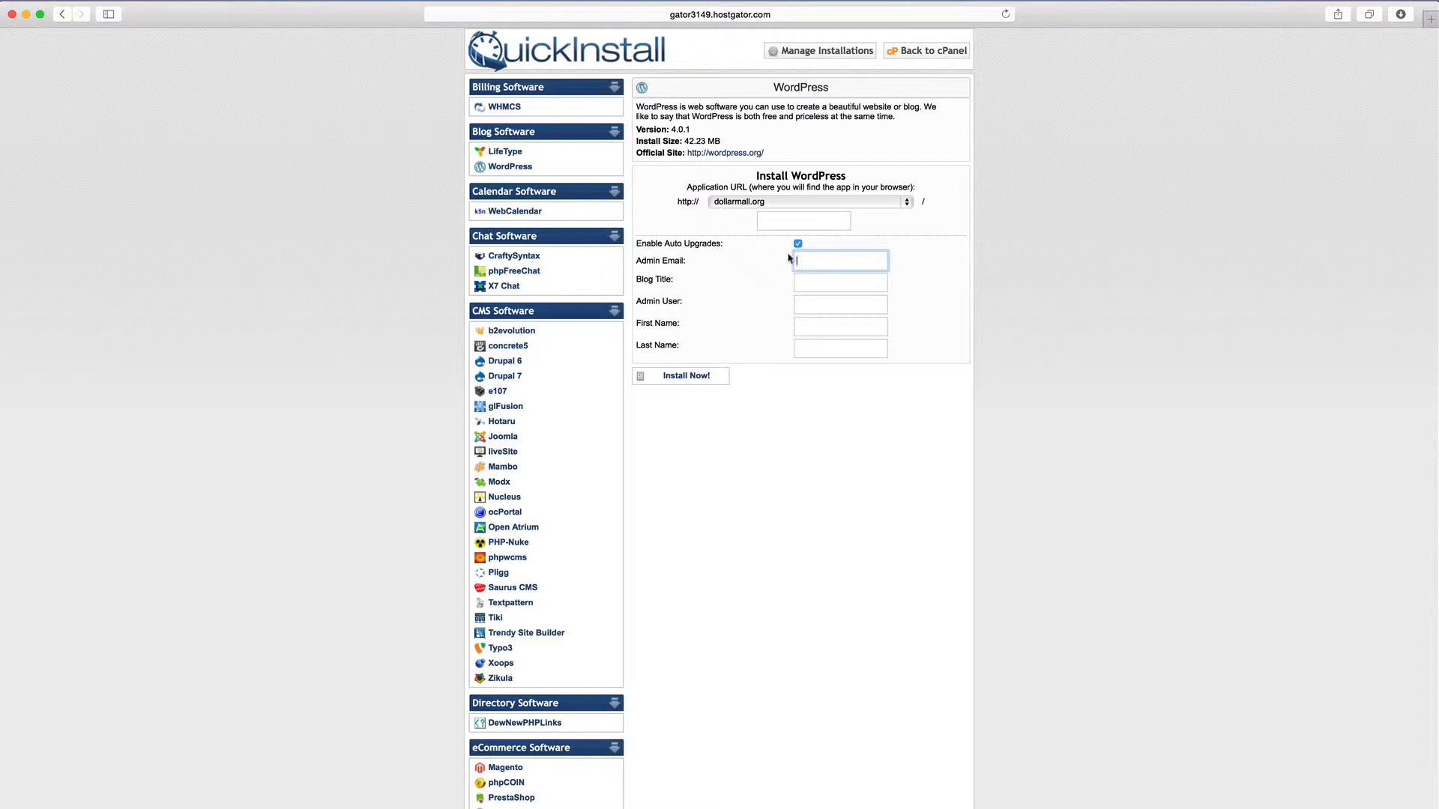
Fill in the admin email and set the blog title to Premium Products Under $5
click(829, 291)
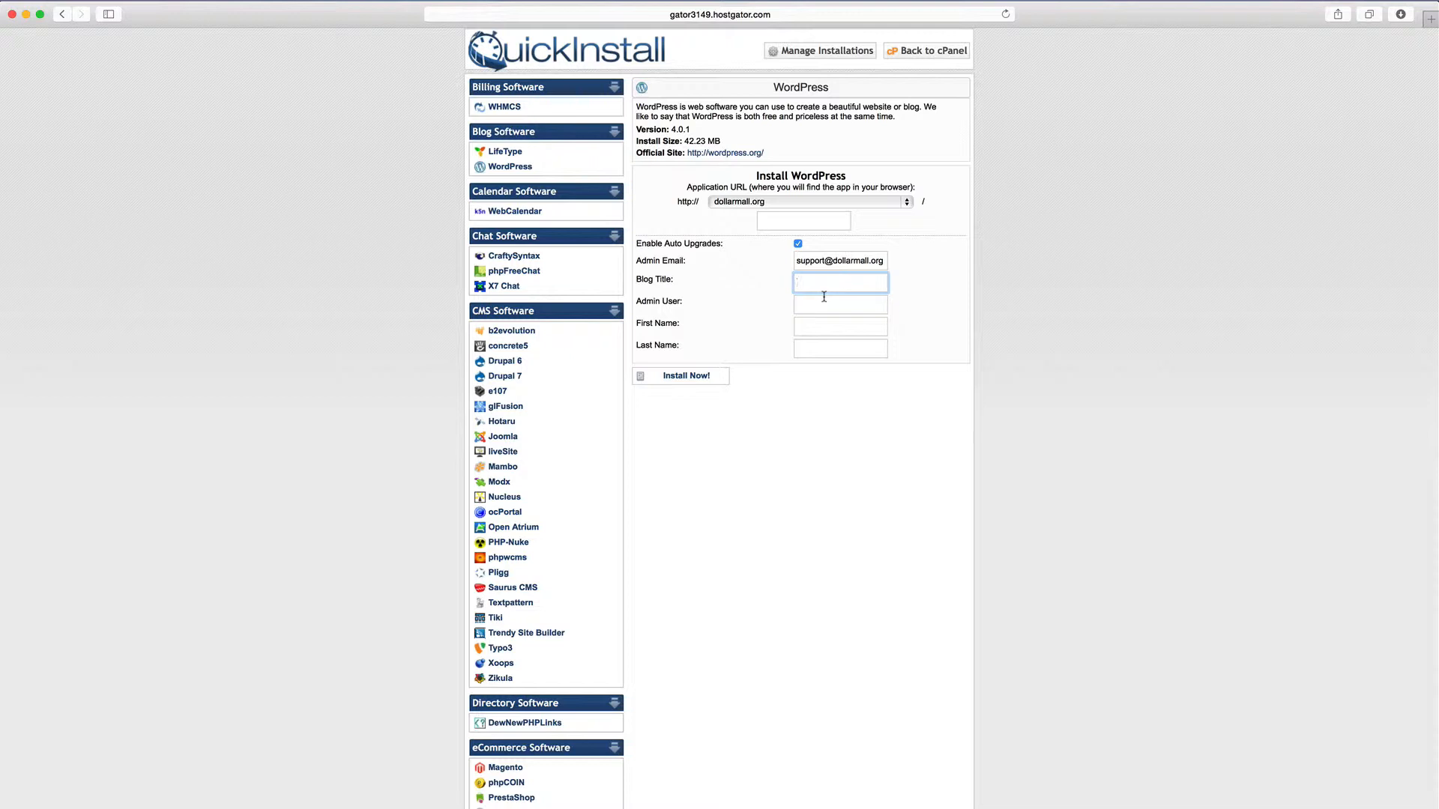
text(Premium Products Und)
drag(850, 283, 906, 287)
click(842, 306)
Enter the admin username, retyping it several times until it is correct
text(eric)
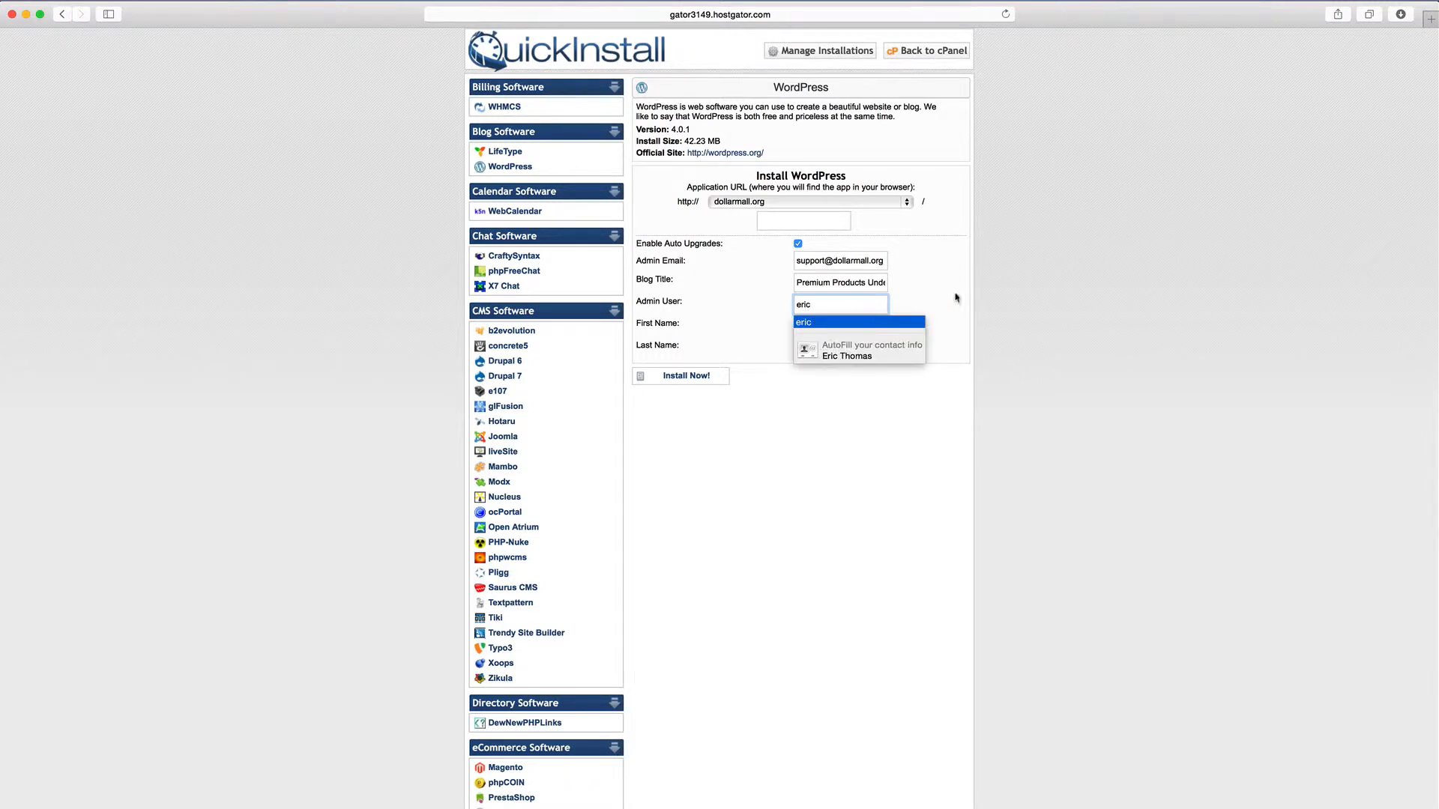
click(810, 328)
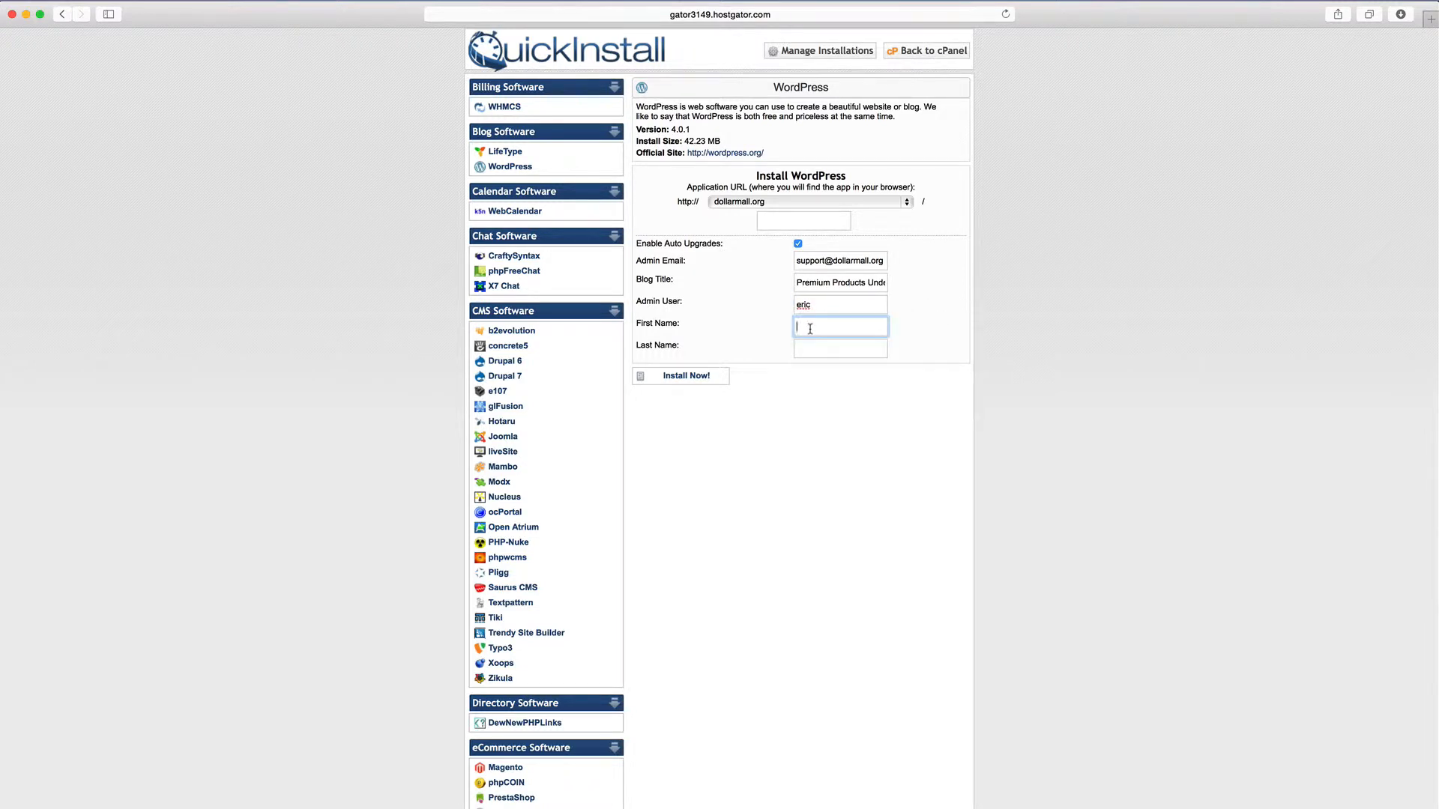
double_click(822, 306)
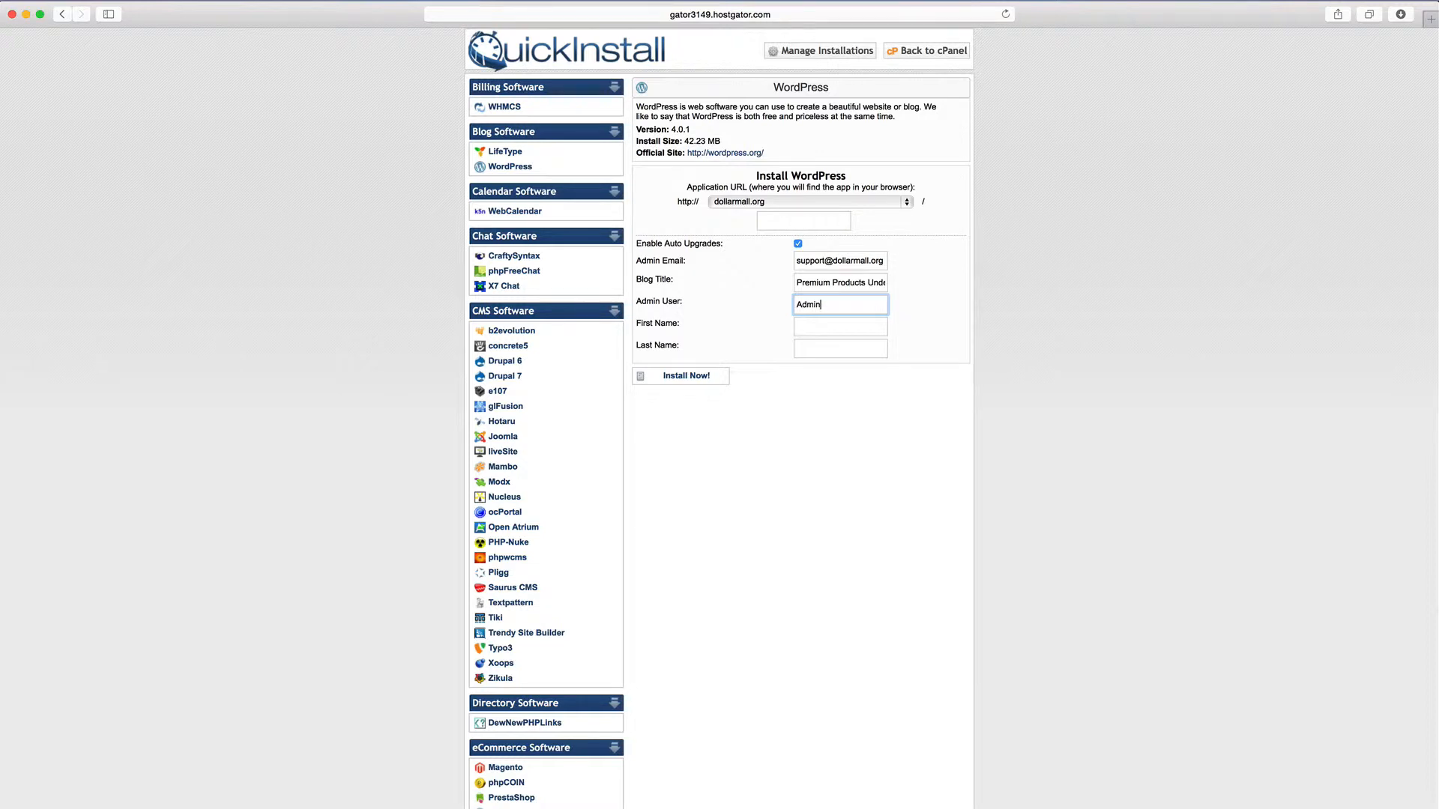
key(BackSpace)
key(BackSpace)
key(BackSpace)
key(BackSpace)
text(Admin12)
key(BackSpace)
key(BackSpace)
text(13186)
key(BackSpace)
key(BackSpace)
key(BackSpace)
key(BackSpace)
key(BackSpace)
key(BackSpace)
key(BackSpace)
key(BackSpace)
key(BackSpace)
key(BackSpace)
text(erci)
key(BackSpace)
key(BackSpace)
text(ic)
key(Tab)
Fill in the admin's first and last name and review the completed form
text(Eri)
key(BackSpace)
key(BackSpace)
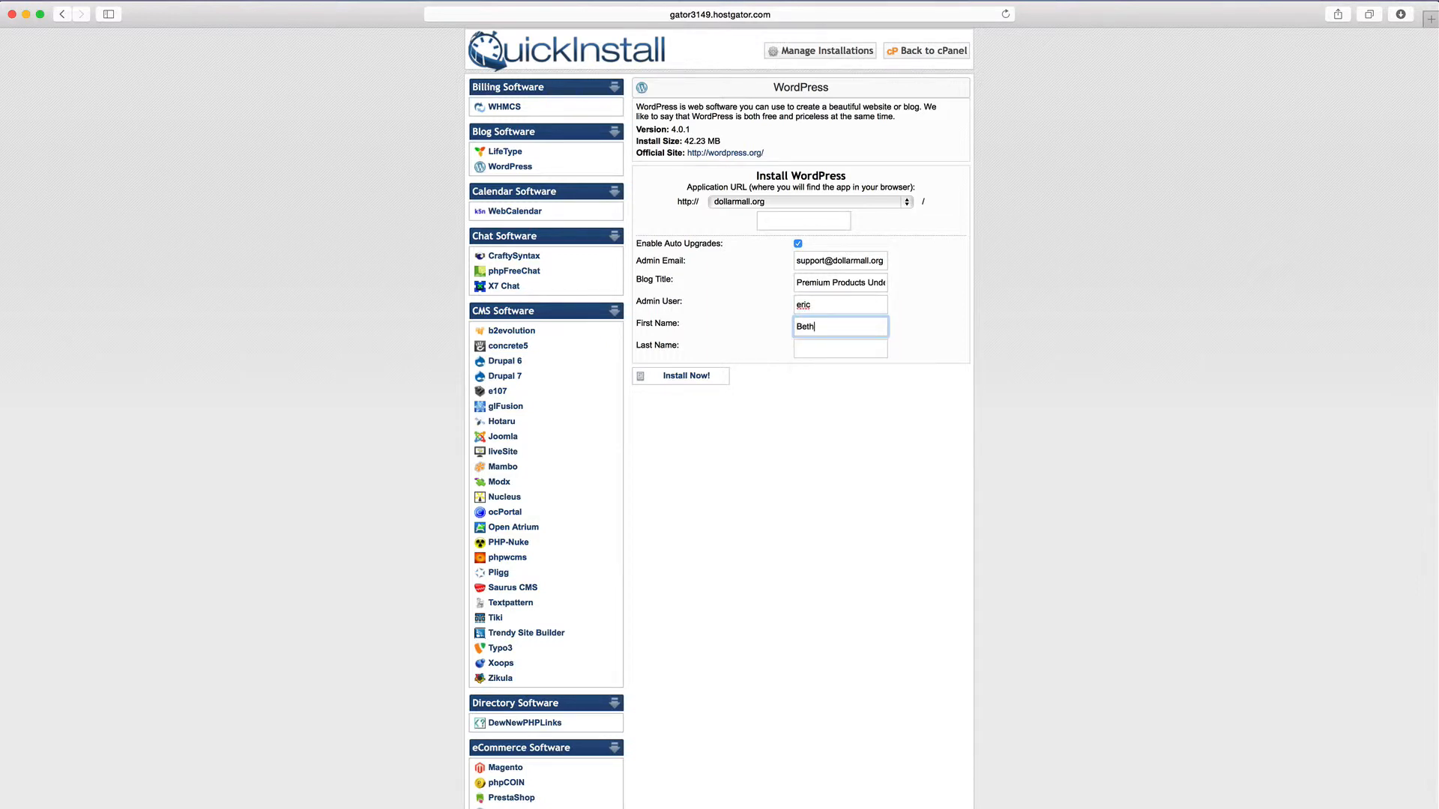
key(Tab)
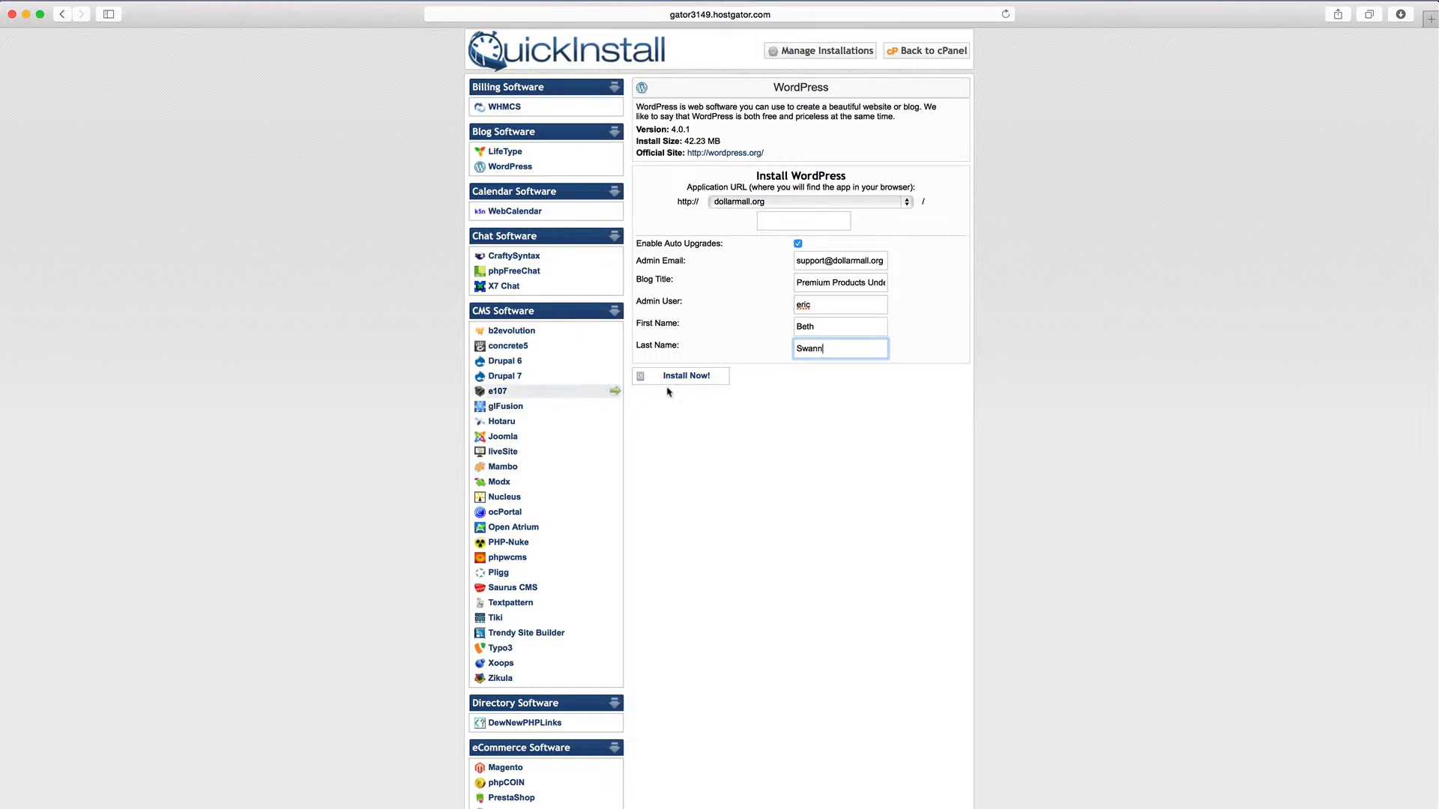
scroll(780, 277, up, 1)
scroll(781, 273, up, 1)
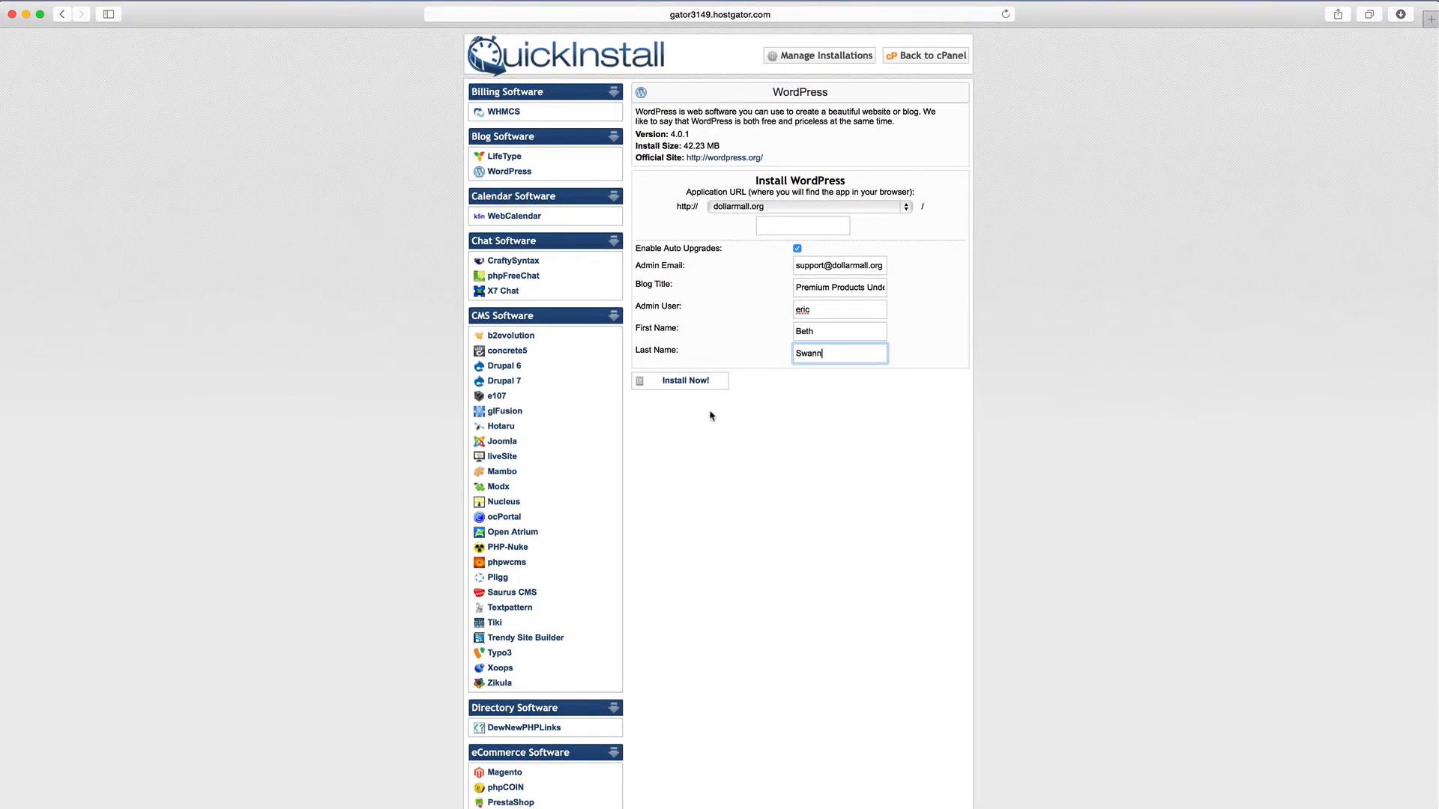
scroll(704, 408, down, 1)
Install WordPress on dollarmall.org and open its Admin Area login in a new tab
click(688, 380)
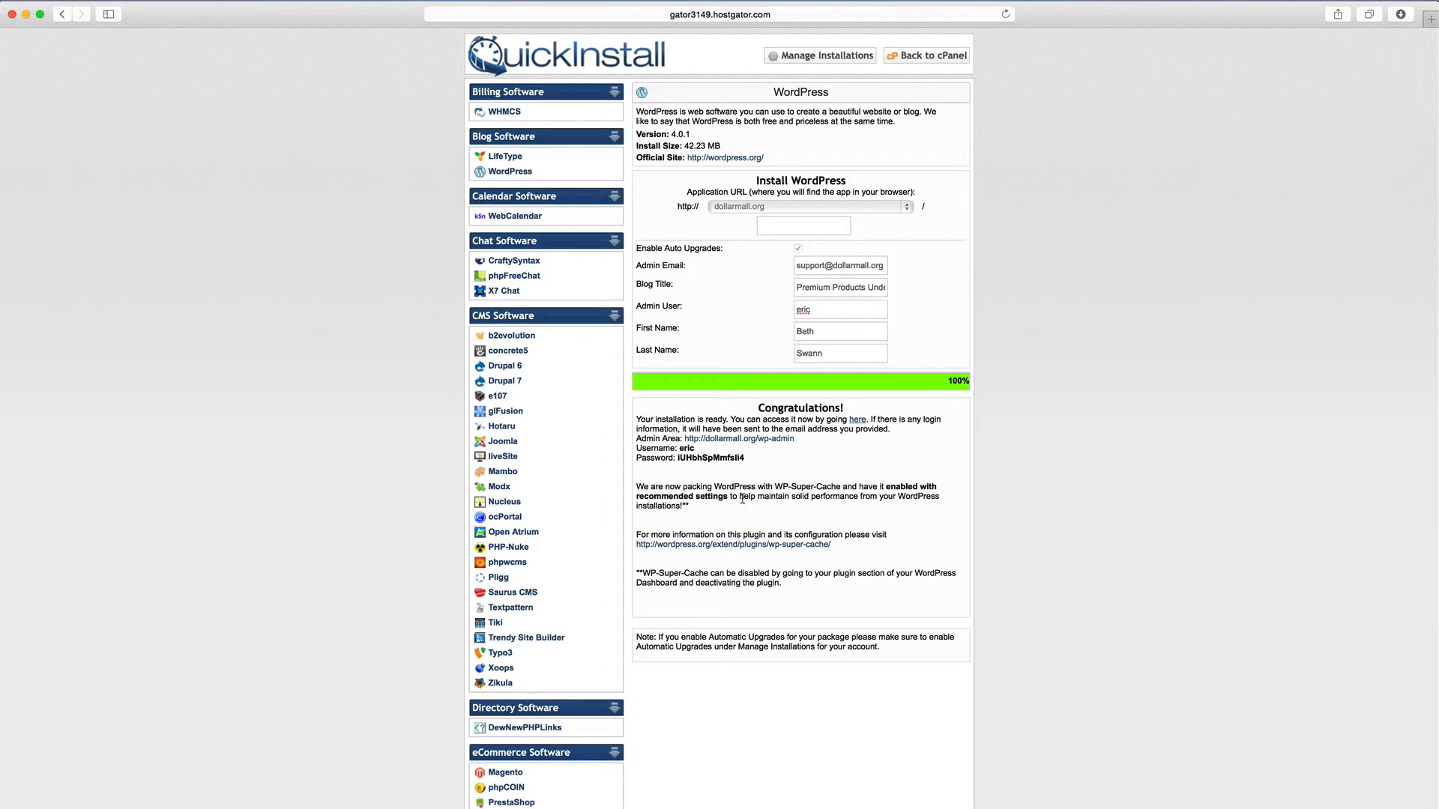
drag(748, 459, 676, 458)
scroll(735, 442, down, 1)
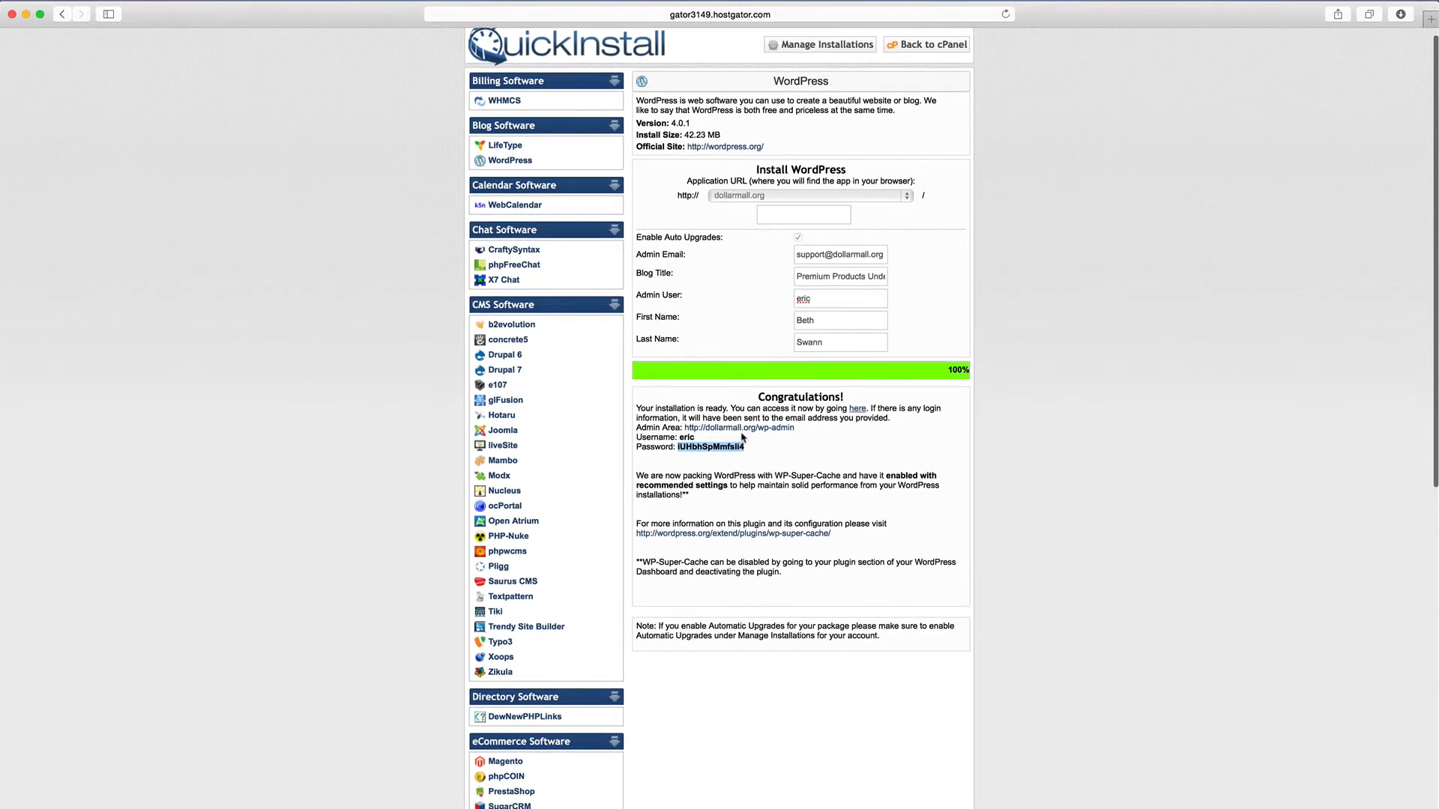
right_click(747, 433)
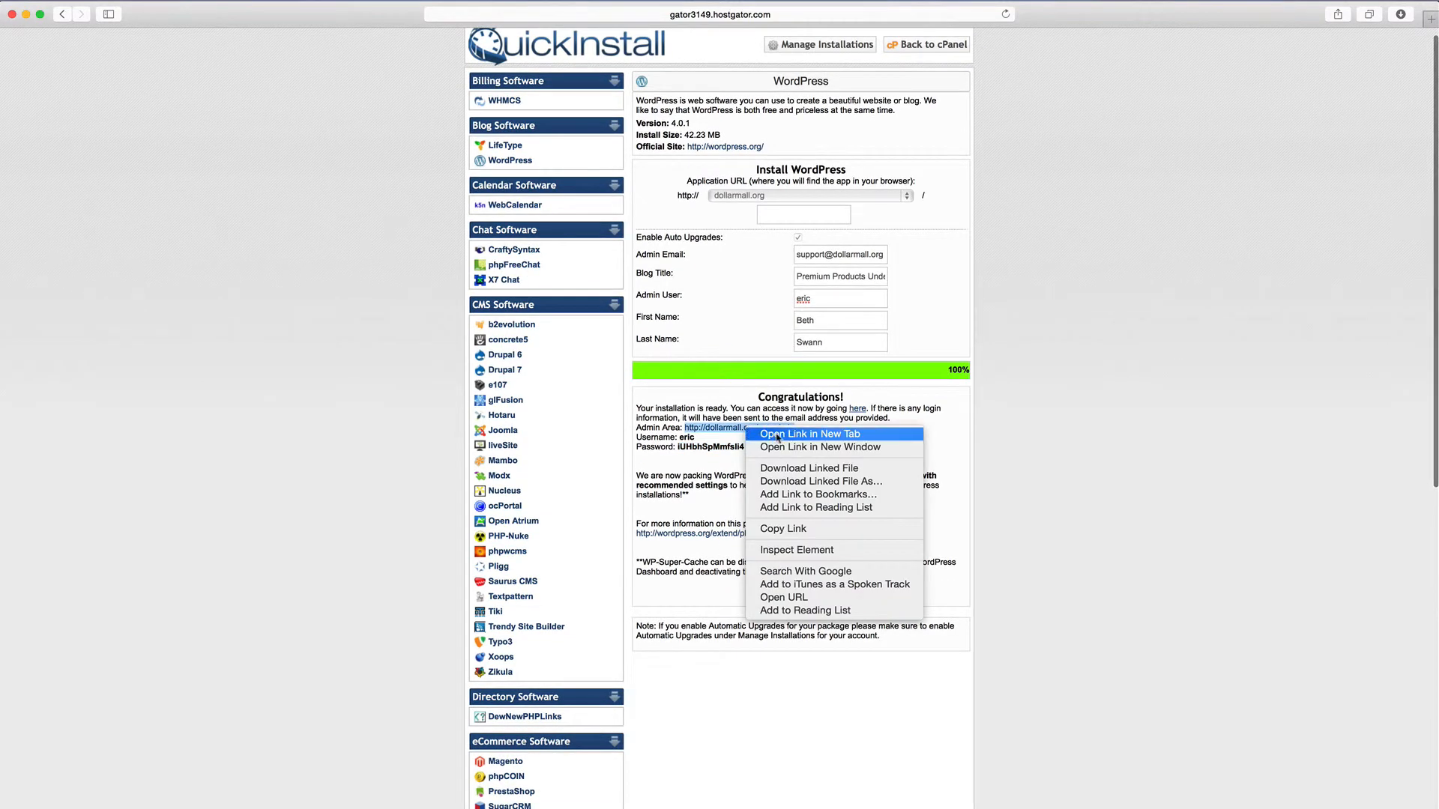
click(827, 437)
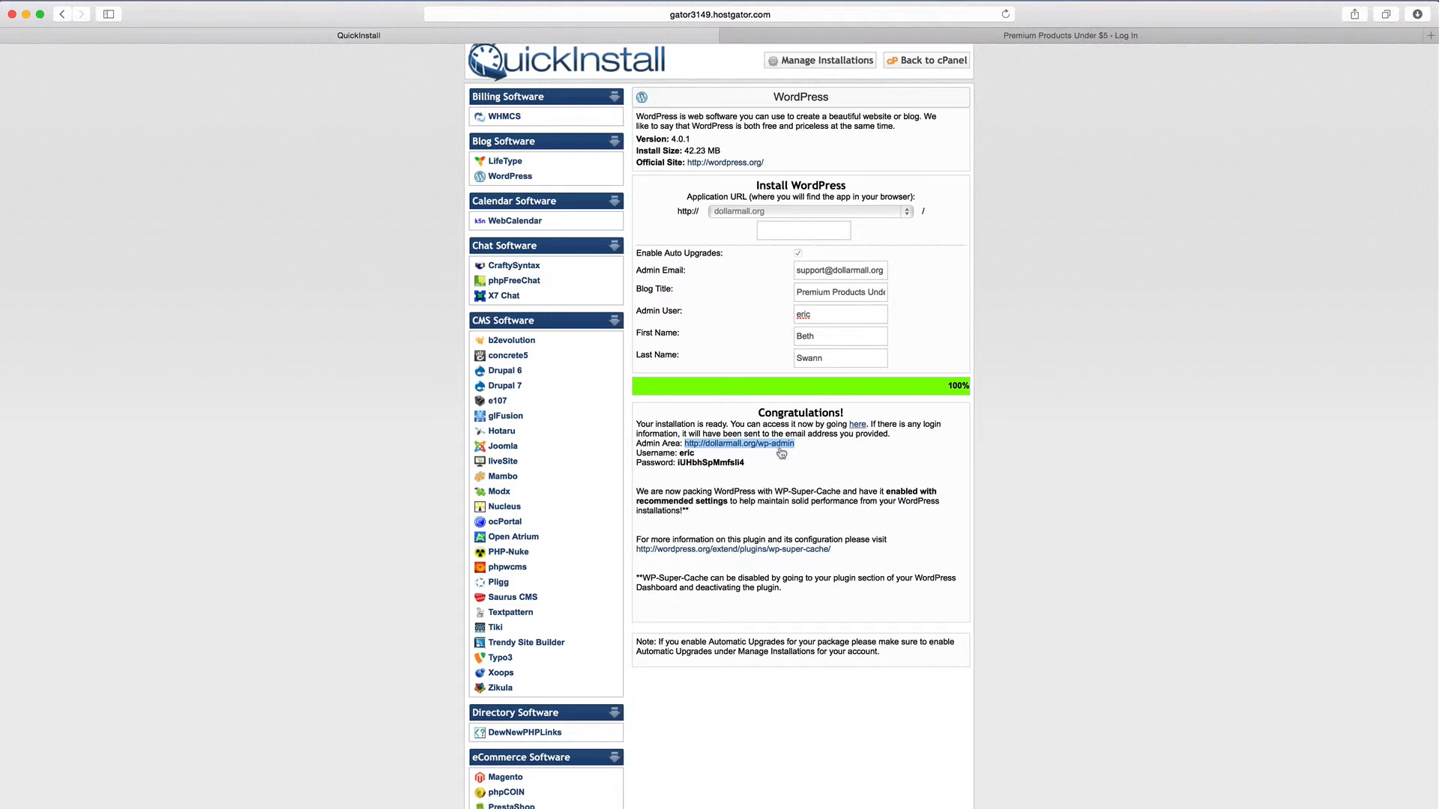
Select the generated admin password to copy it
scroll(755, 467, up, 1)
drag(754, 470, 677, 473)
click(756, 471)
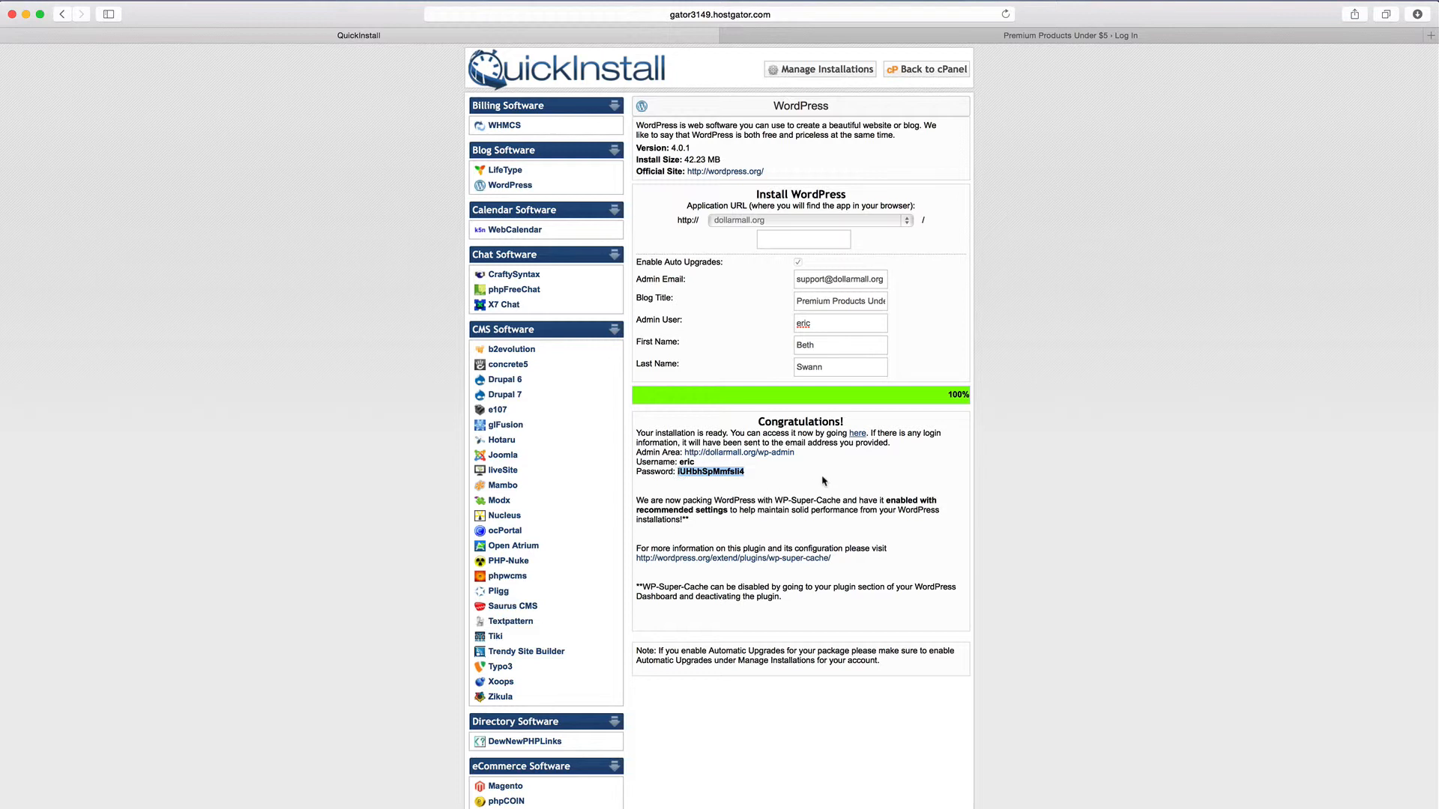
Log into the dollarmall.org WordPress admin with the admin username and pasted password, saving the password in the browser
click(1078, 39)
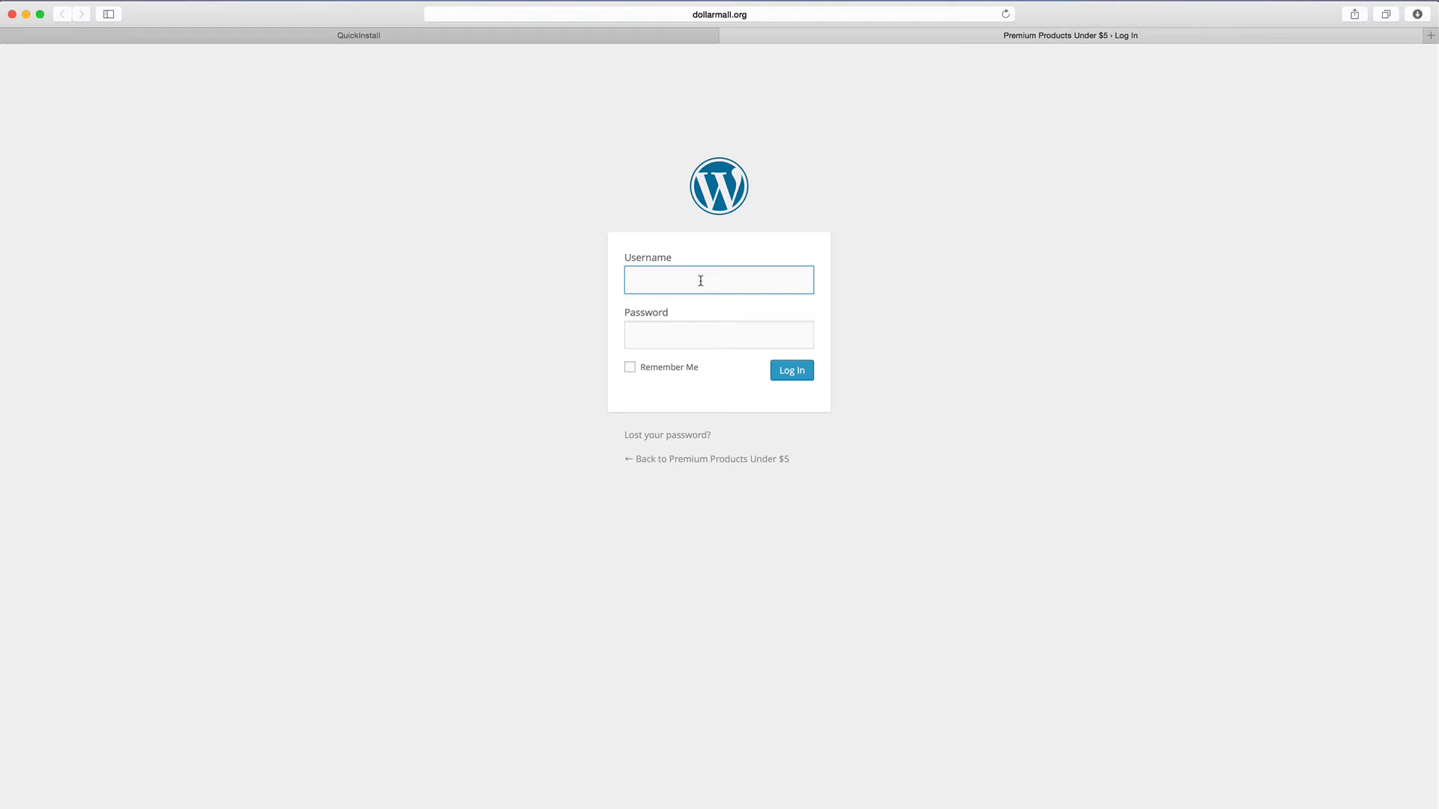
text(eric)
key(Tab)
key(super+v)
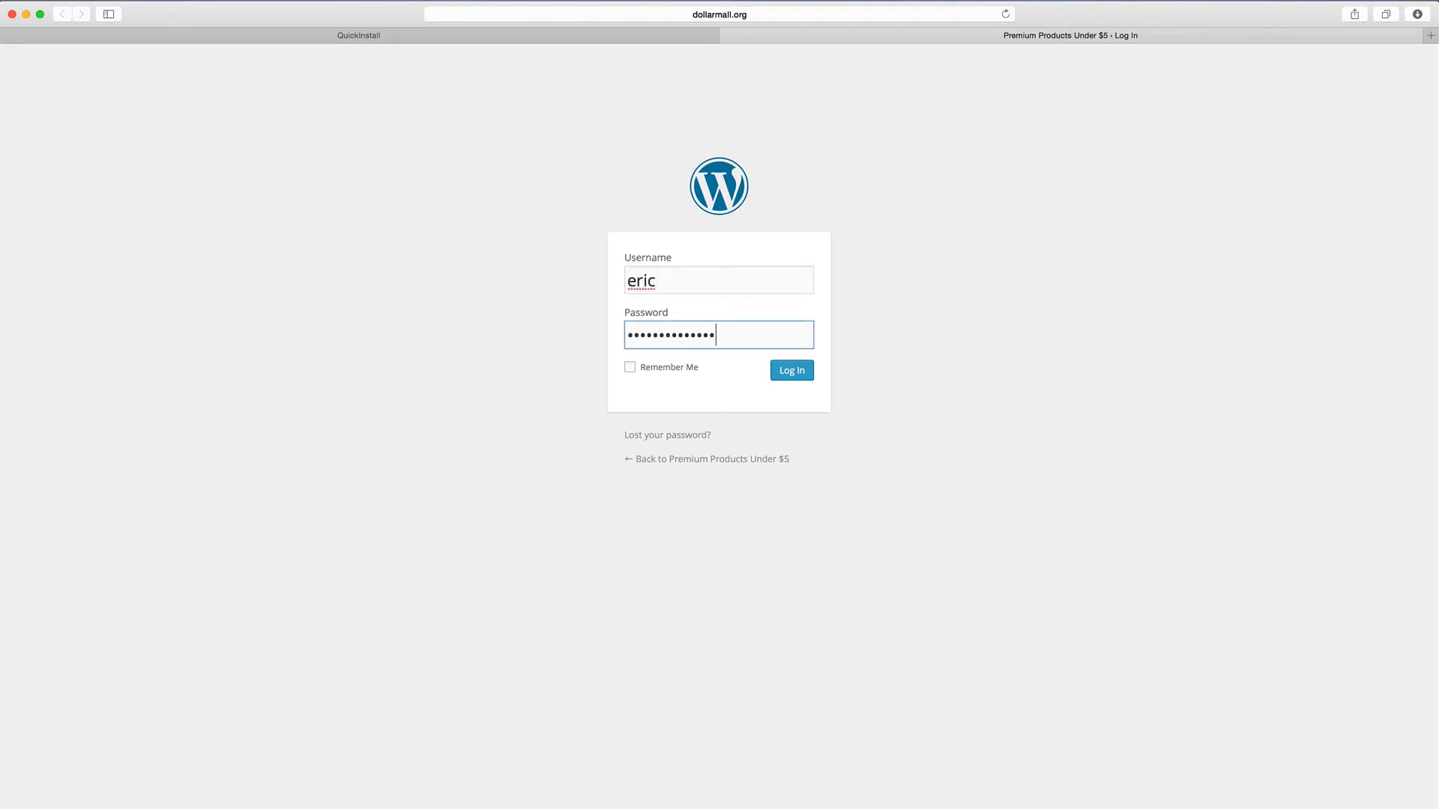
click(792, 371)
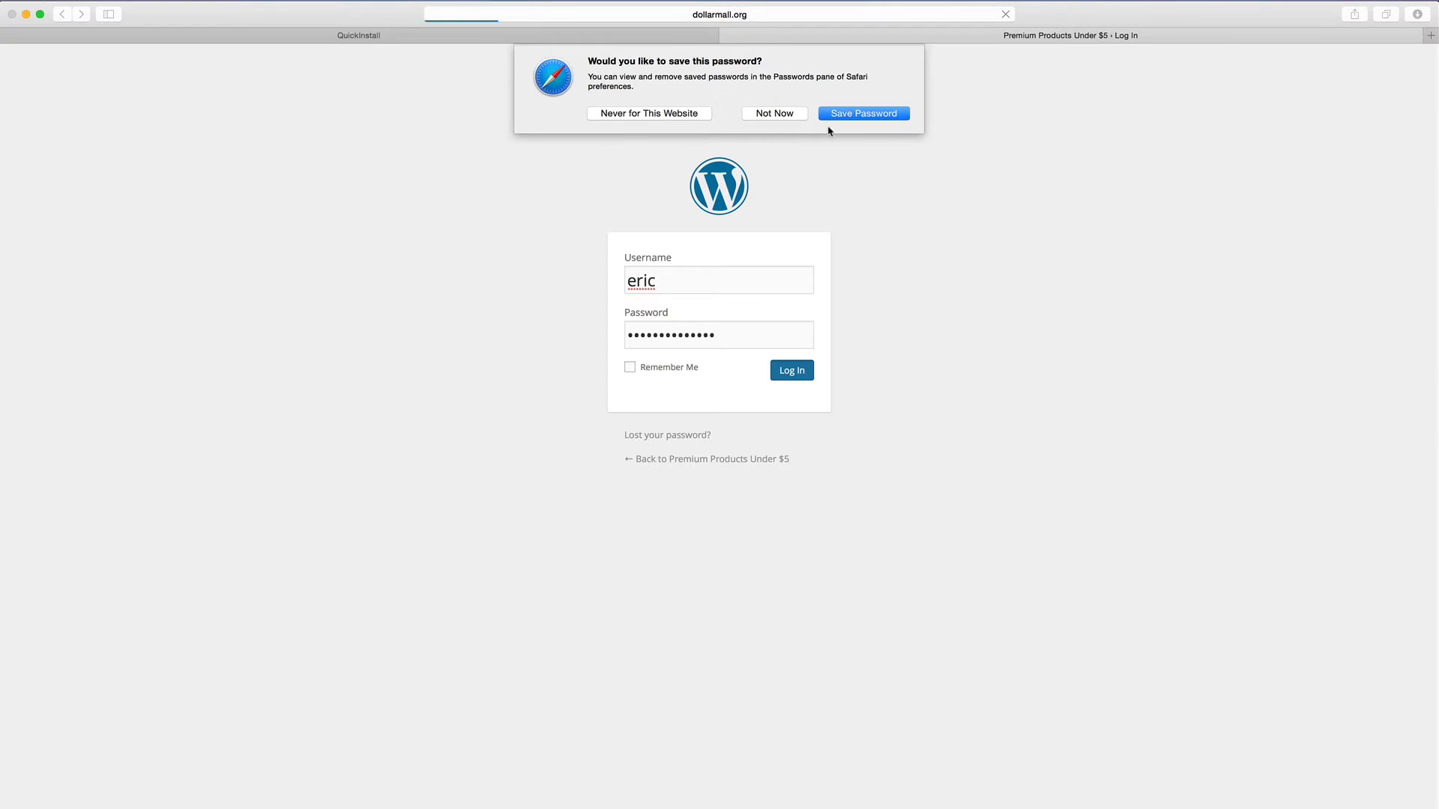
click(866, 117)
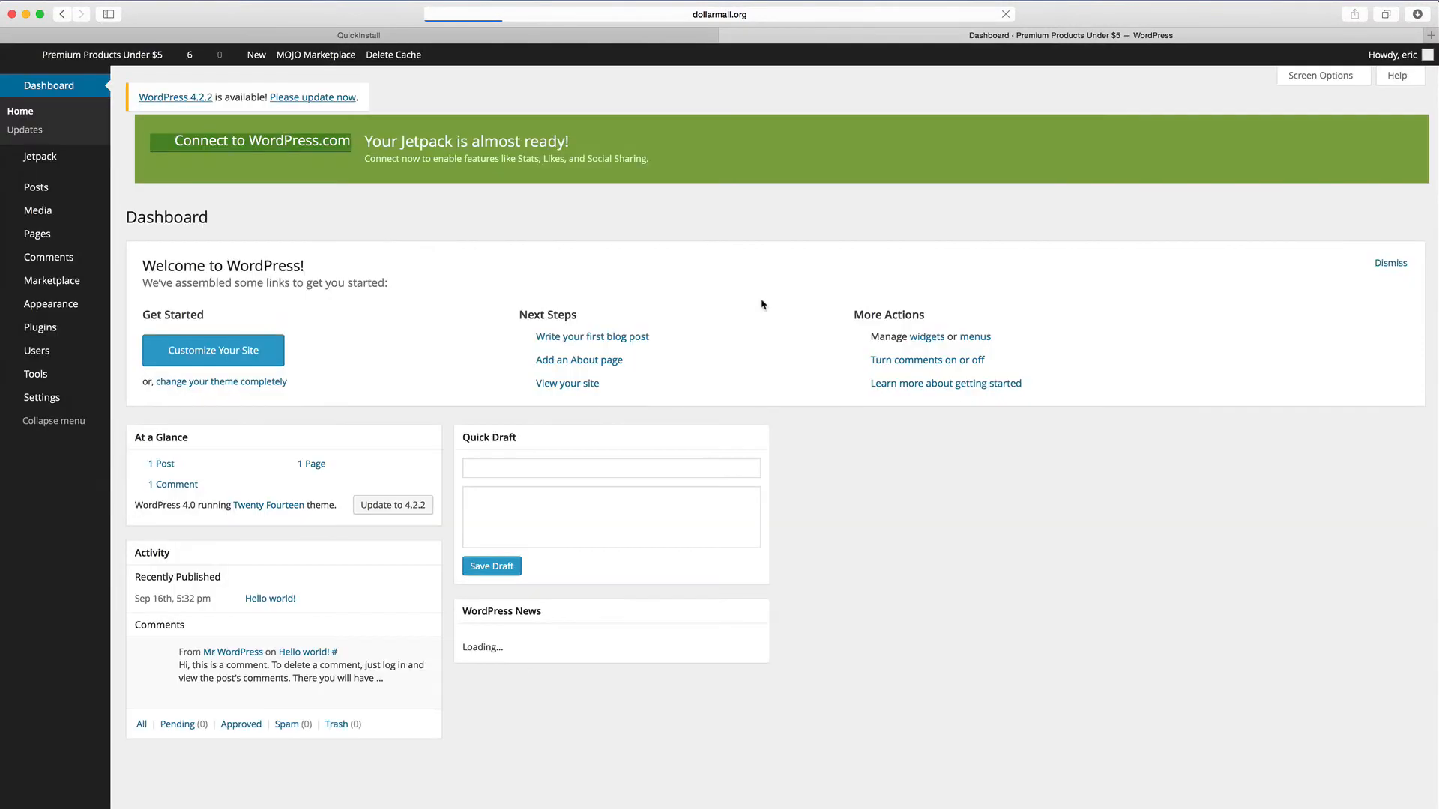